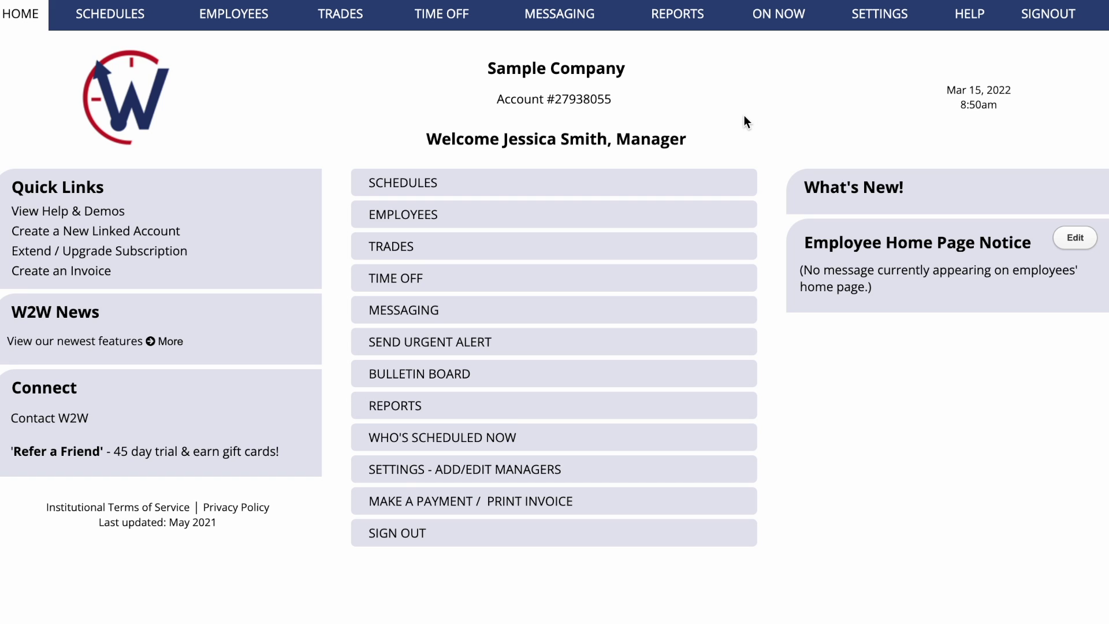
Step: In the Apr 18 week, start a gray Galleria Cashier shift from 7 to 3
{"action": "left_click", "coordinate": [741, 182]}
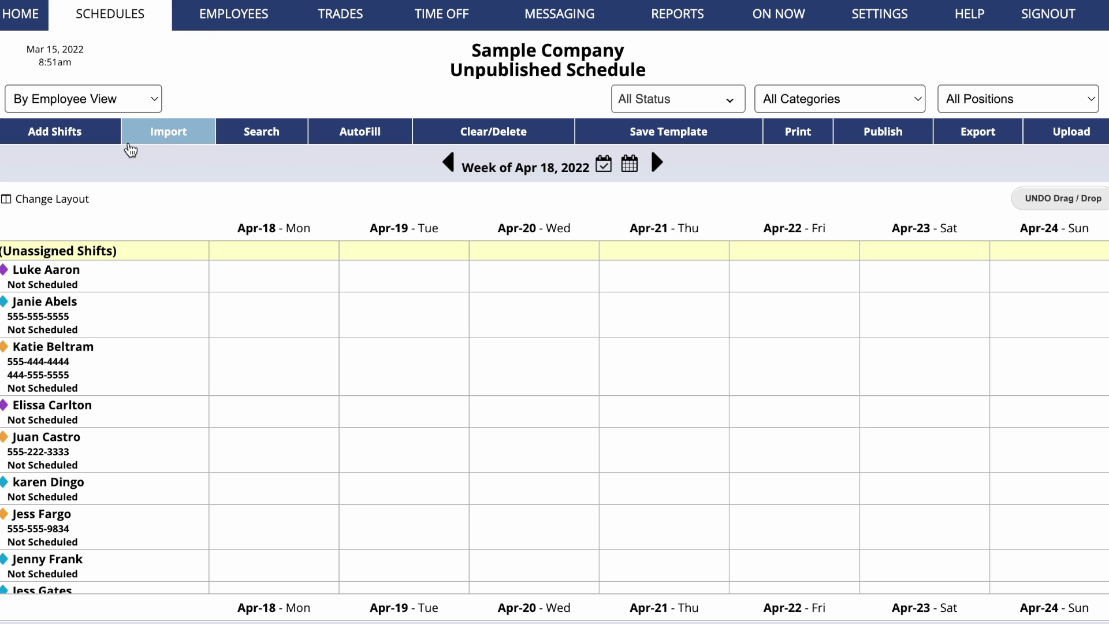
{"action": "left_click", "coordinate": [97, 134]}
{"action": "left_click", "coordinate": [389, 111]}
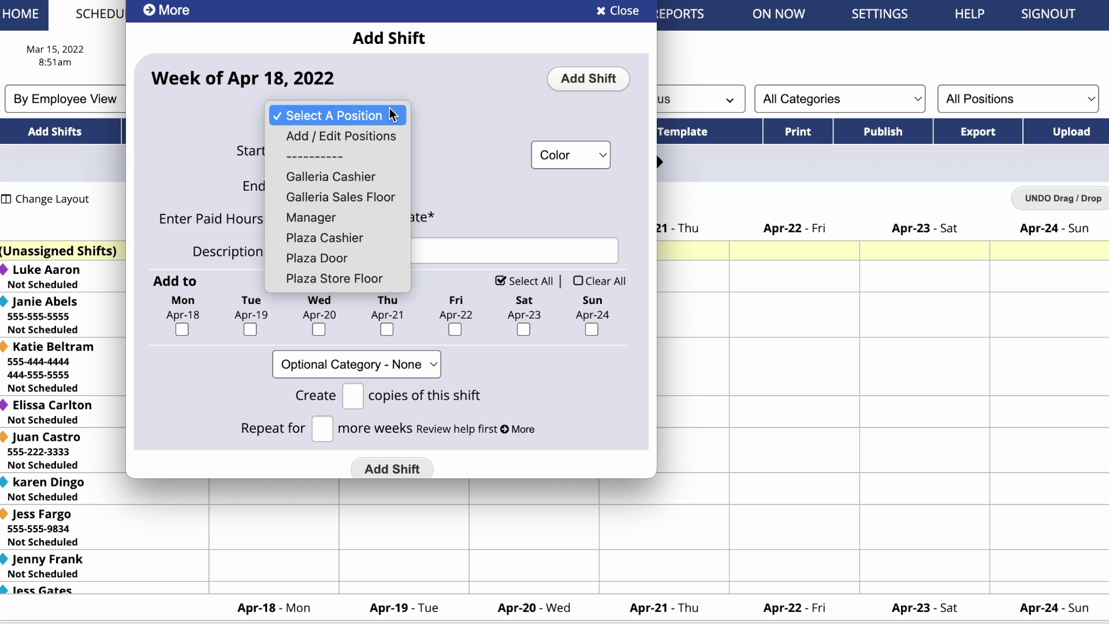
{"action": "left_click", "coordinate": [380, 175]}
{"action": "left_click", "coordinate": [306, 148]}
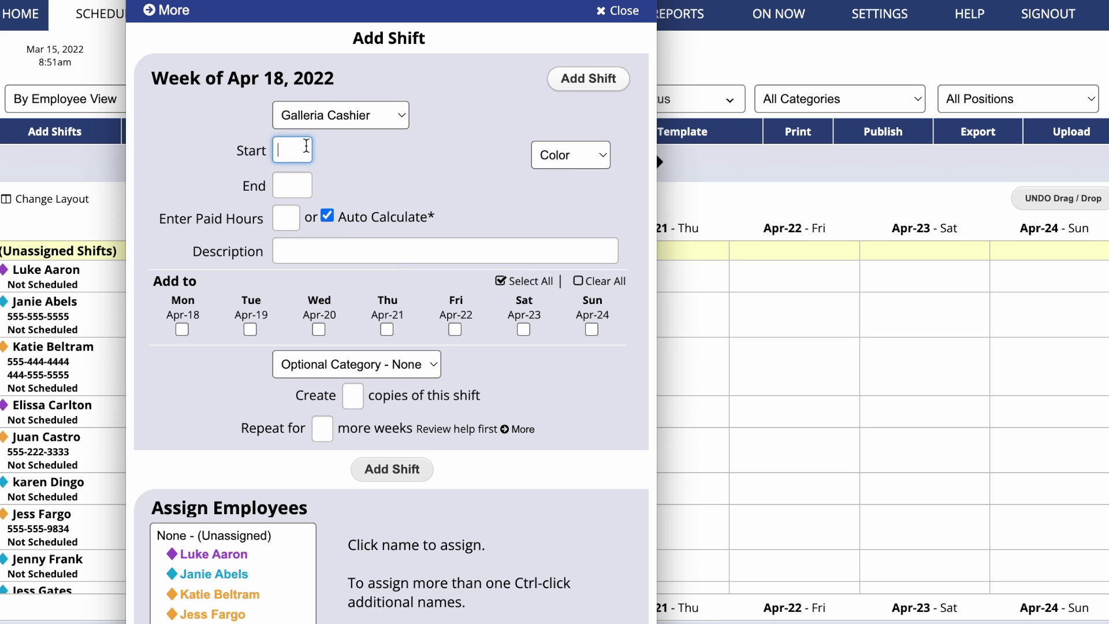
{"action": "type", "text": "7"}
{"action": "key", "text": "Tab"}
{"action": "type", "text": "3"}
{"action": "key", "text": "Tab"}
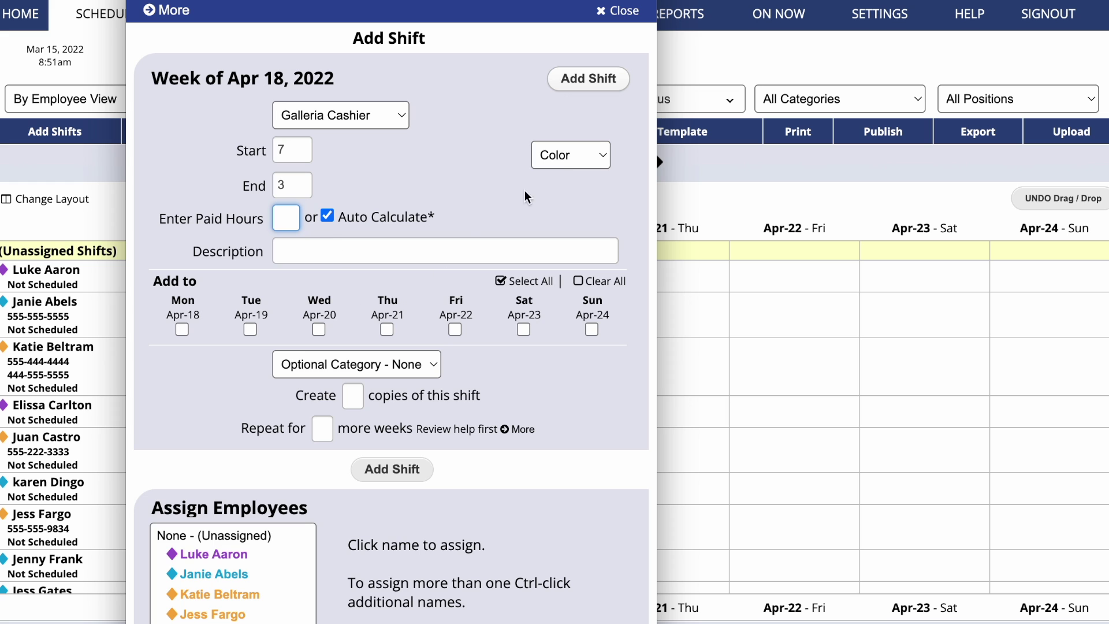
{"action": "left_click", "coordinate": [567, 161]}
{"action": "left_click", "coordinate": [568, 257]}
Step: Apply it to Fri Apr 22, Sat Apr 23 and Sun Apr 24 with 3 copies and add them
{"action": "left_click", "coordinate": [524, 330]}
{"action": "left_click", "coordinate": [590, 330]}
{"action": "left_click", "coordinate": [455, 330]}
{"action": "scroll", "coordinate": [460, 378], "scroll_direction": "down", "scroll_amount": 3}
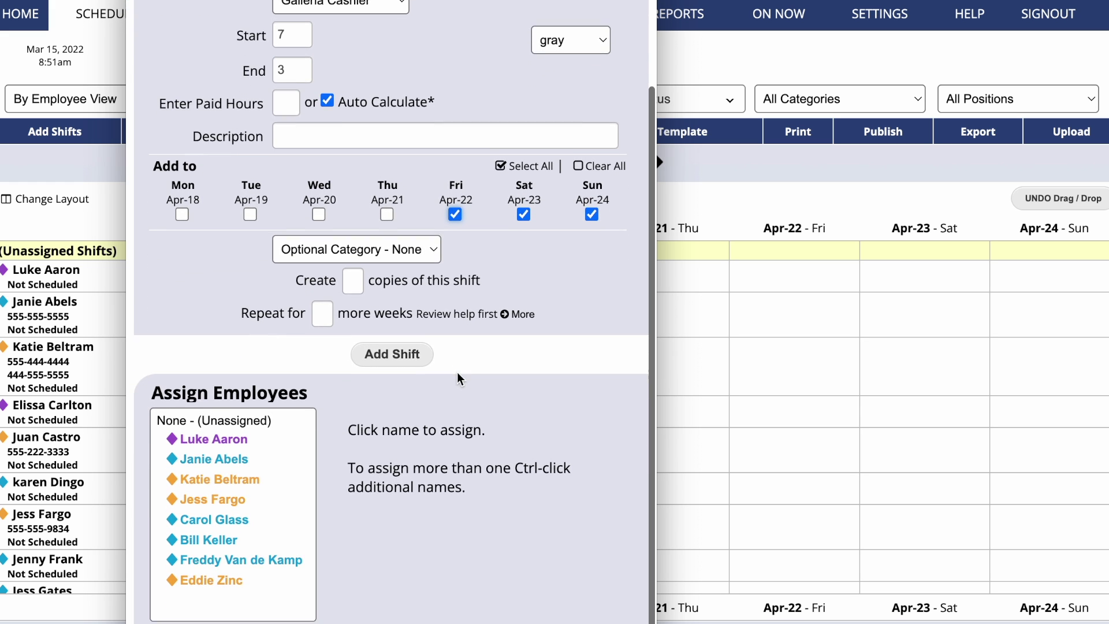
{"action": "left_click", "coordinate": [352, 255]}
{"action": "type", "text": "3"}
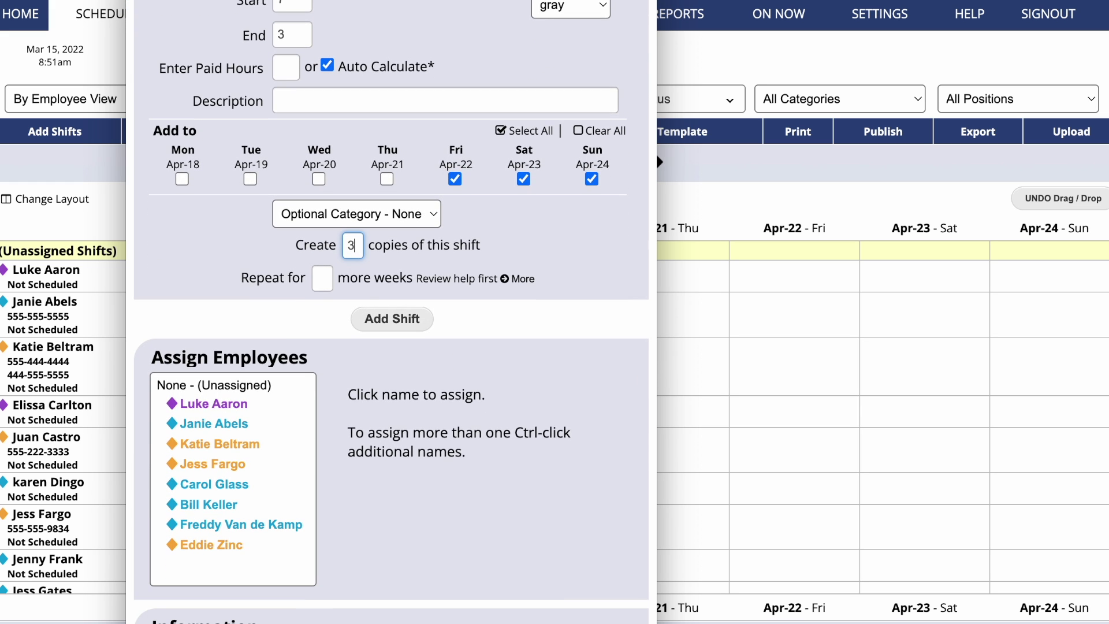
{"action": "left_click", "coordinate": [379, 322]}
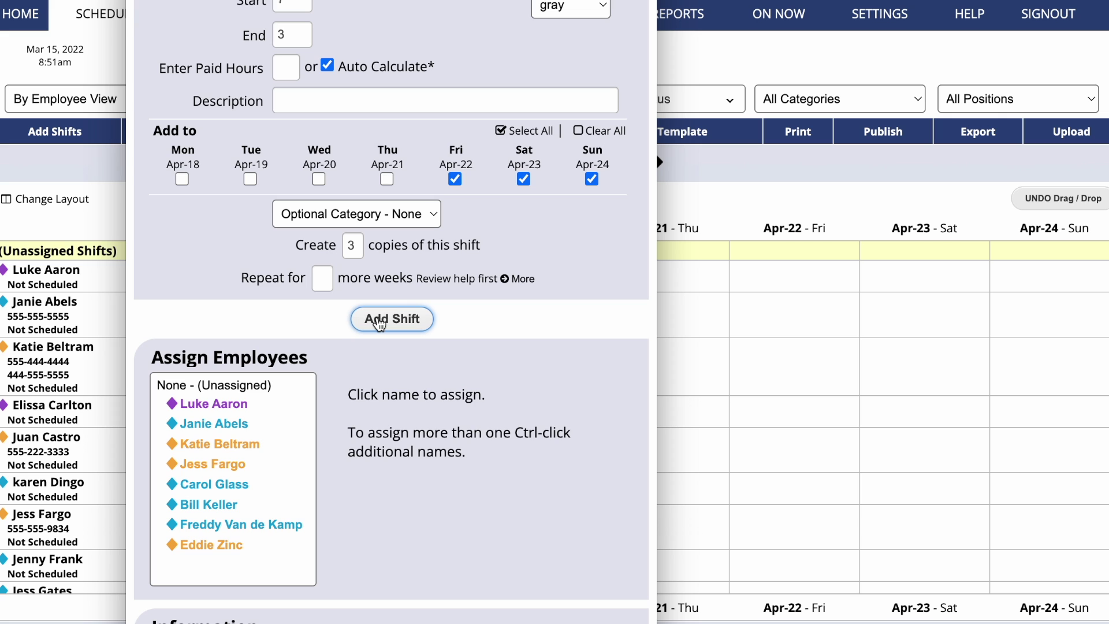
{"action": "left_click", "coordinate": [705, 190]}
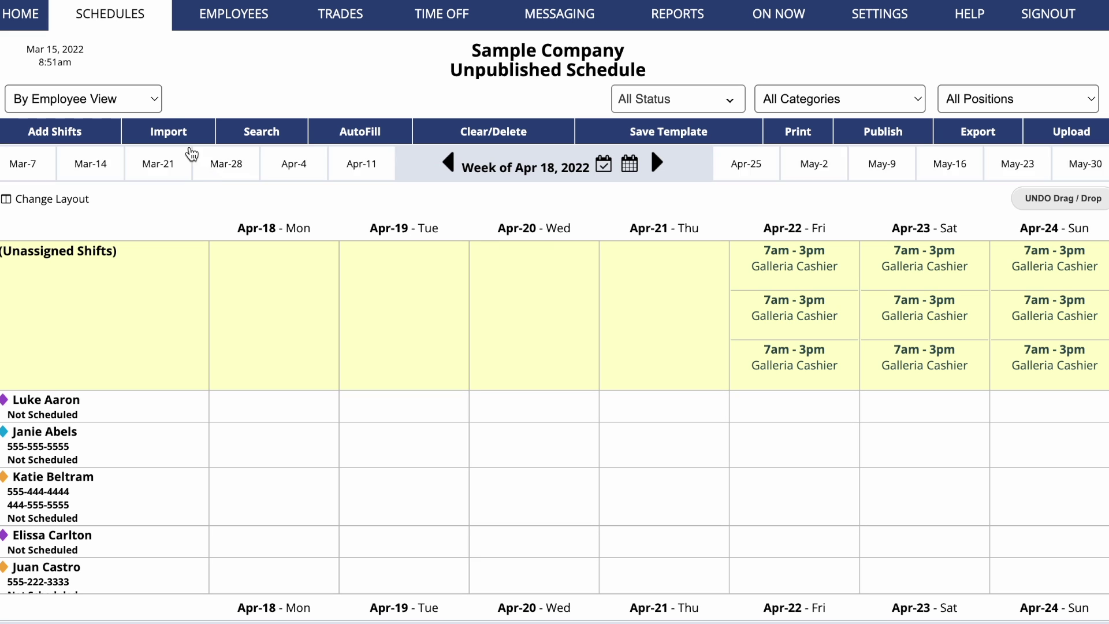
Step: Import the 'primary template' into the whole Apr 18 week with all imported shifts unassigned
{"action": "left_click", "coordinate": [176, 129]}
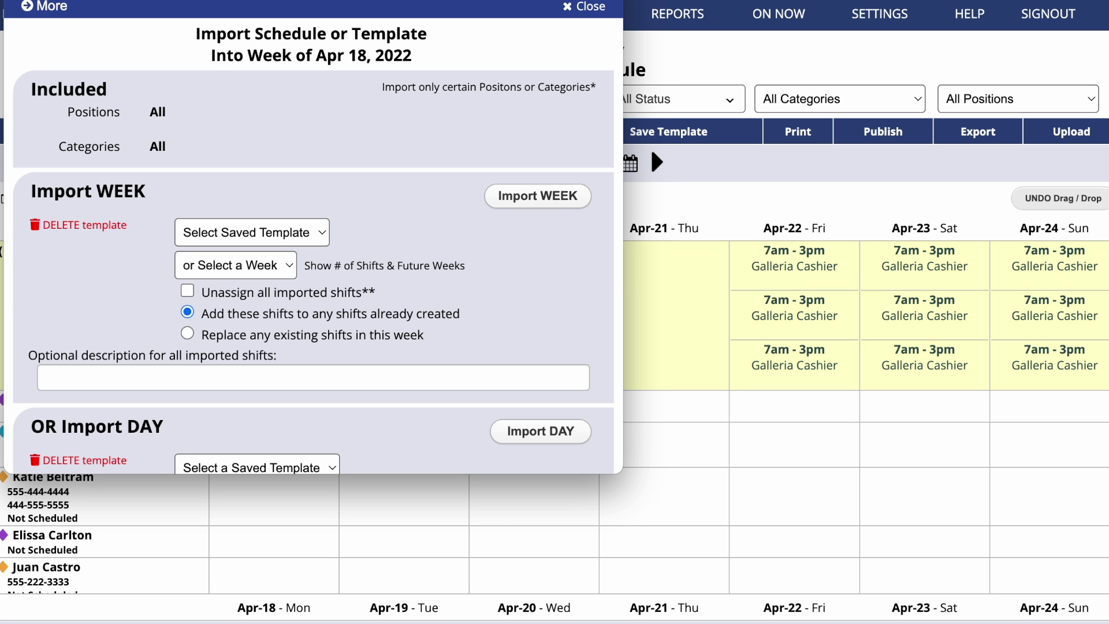
{"action": "left_click", "coordinate": [303, 236]}
{"action": "left_click", "coordinate": [302, 254]}
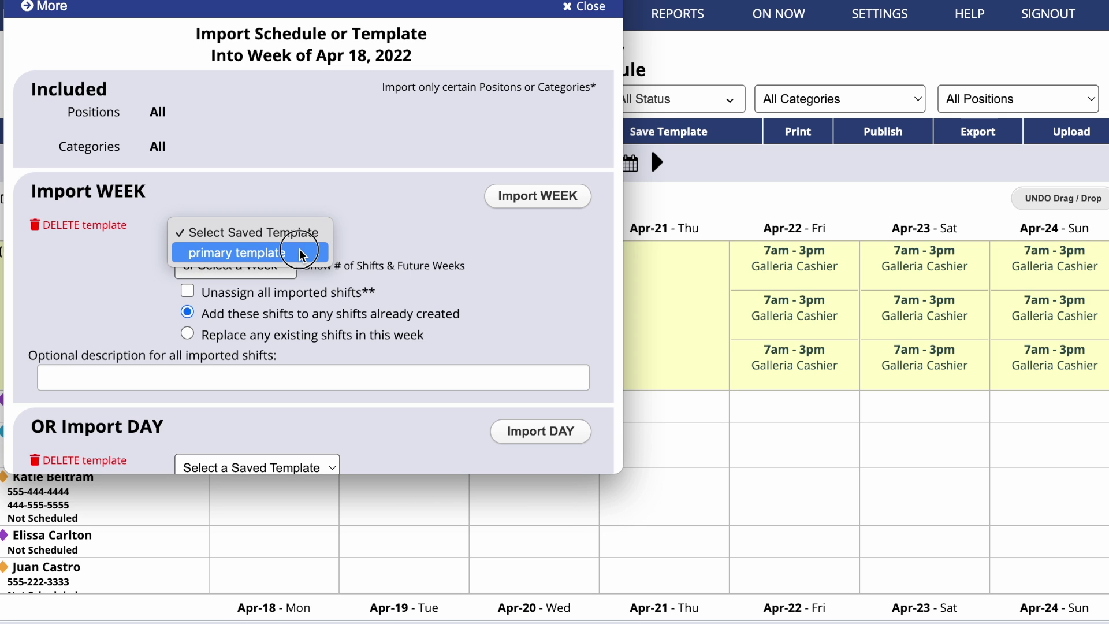
{"action": "left_click", "coordinate": [187, 291]}
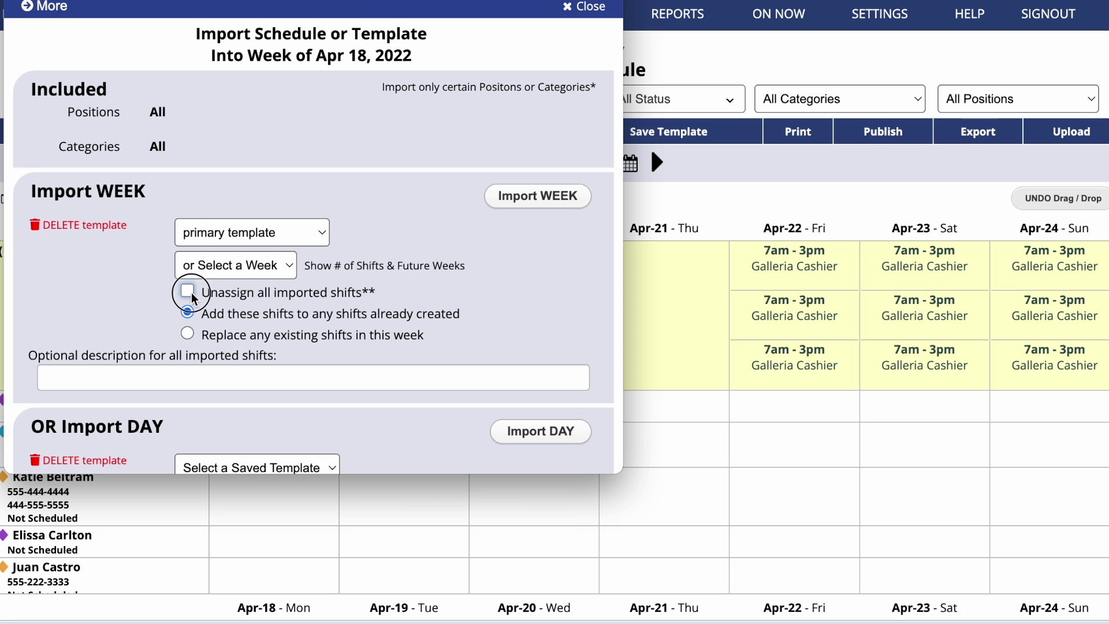
{"action": "left_click", "coordinate": [578, 194]}
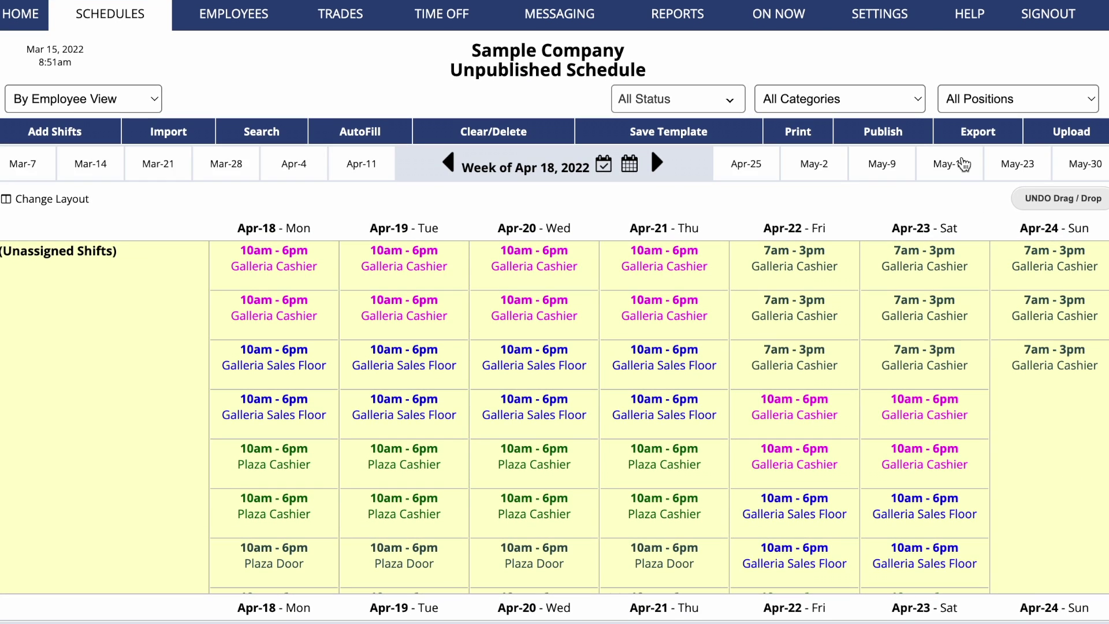
Step: In Global Employee Permissions, set unassigned shift pickup to At Will
{"action": "mouse_move", "coordinate": [880, 17]}
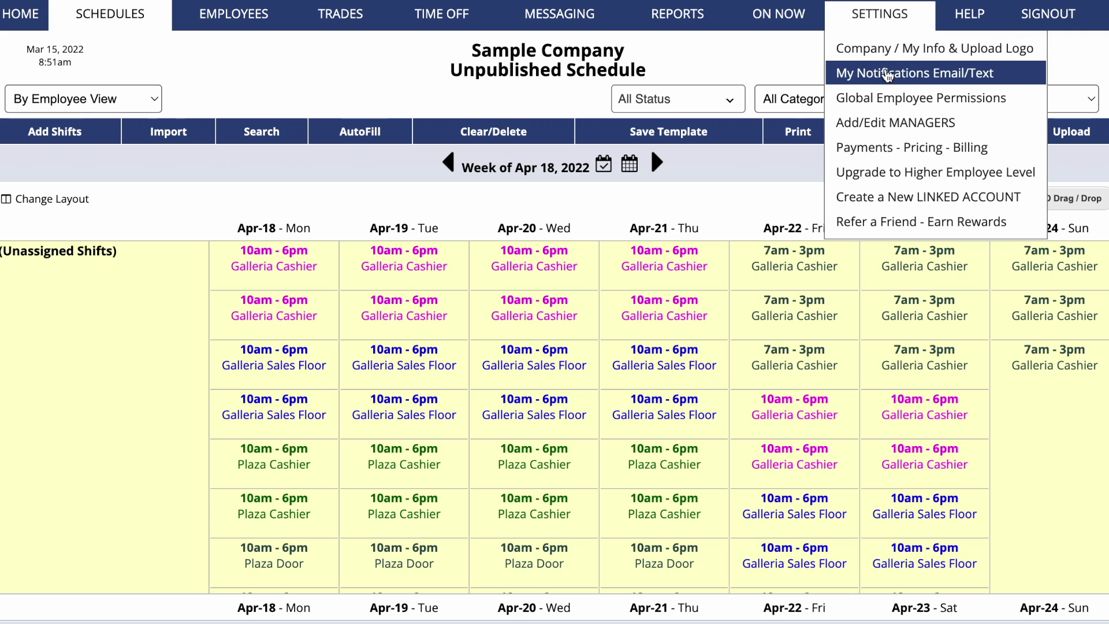
{"action": "left_click", "coordinate": [887, 96]}
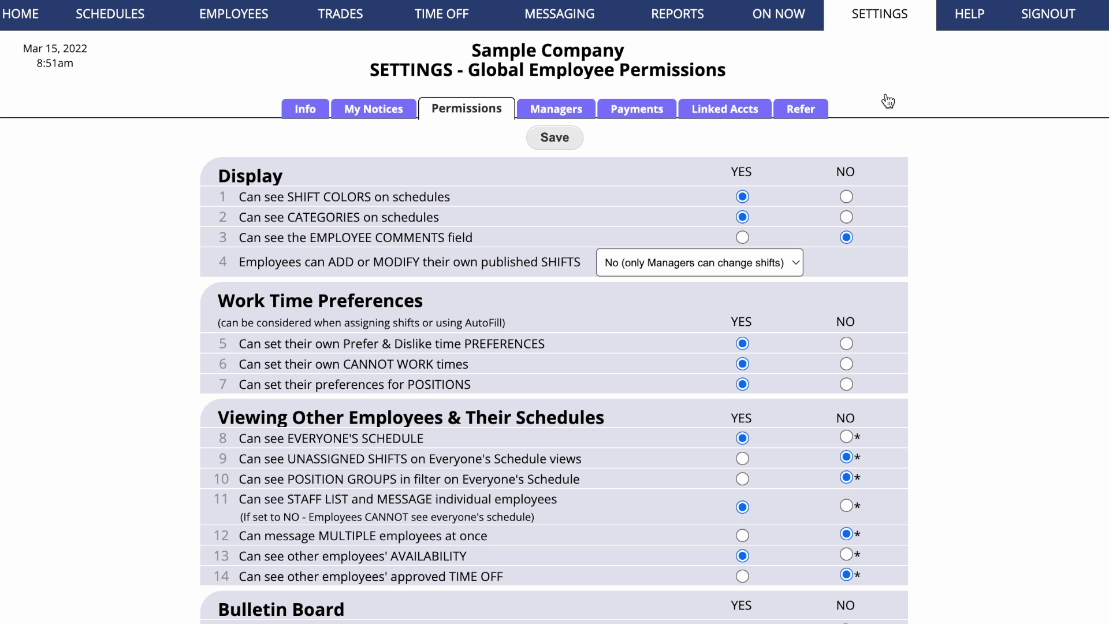
{"action": "scroll", "coordinate": [887, 102], "scroll_direction": "down", "scroll_amount": 10}
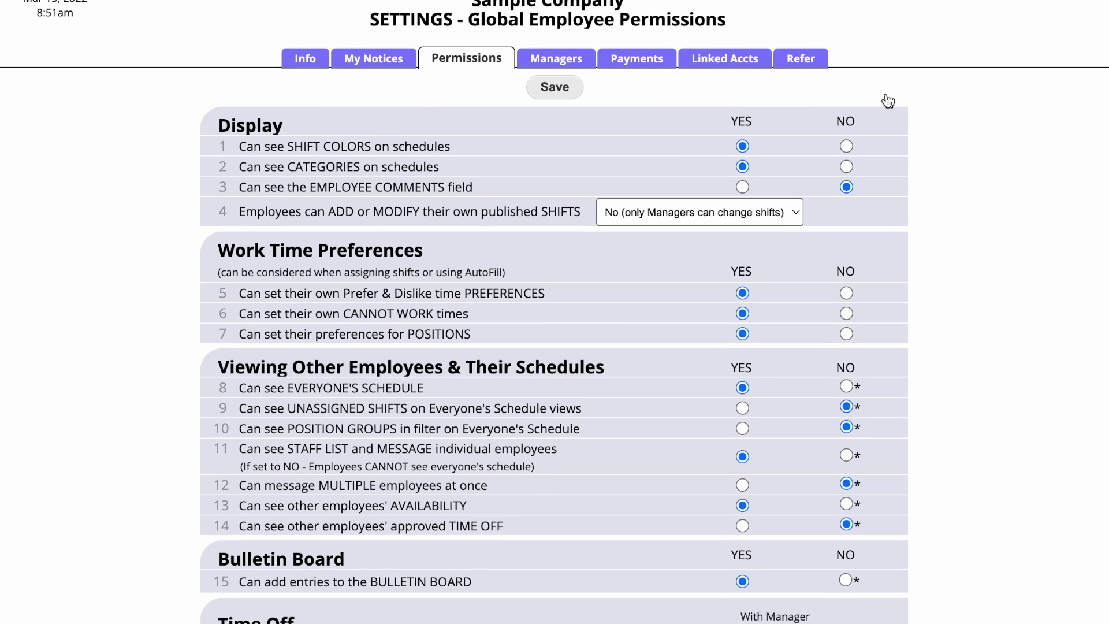
{"action": "scroll", "coordinate": [888, 102], "scroll_direction": "down", "scroll_amount": 1}
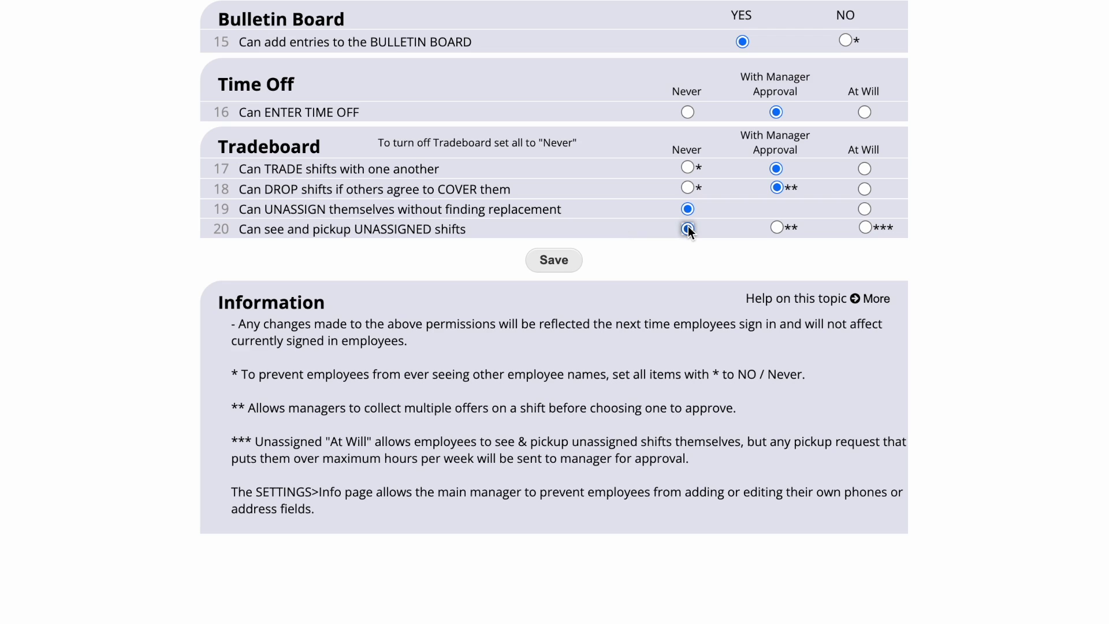
{"action": "left_click", "coordinate": [775, 227]}
{"action": "left_click", "coordinate": [865, 227]}
{"action": "left_click", "coordinate": [777, 227]}
{"action": "left_click", "coordinate": [867, 228]}
Step: Show unassigned shifts on Everyone's Schedule and save the permission changes
{"action": "scroll", "coordinate": [868, 228], "scroll_direction": "up", "scroll_amount": 4}
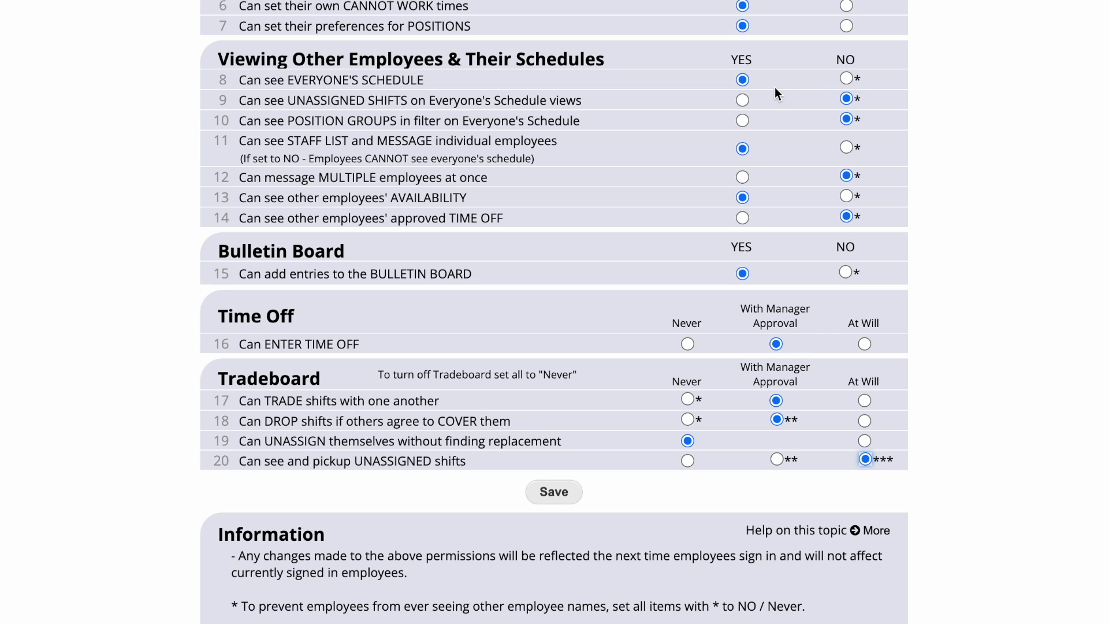
{"action": "left_click", "coordinate": [742, 101]}
{"action": "left_click", "coordinate": [743, 101]}
{"action": "left_click", "coordinate": [554, 492]}
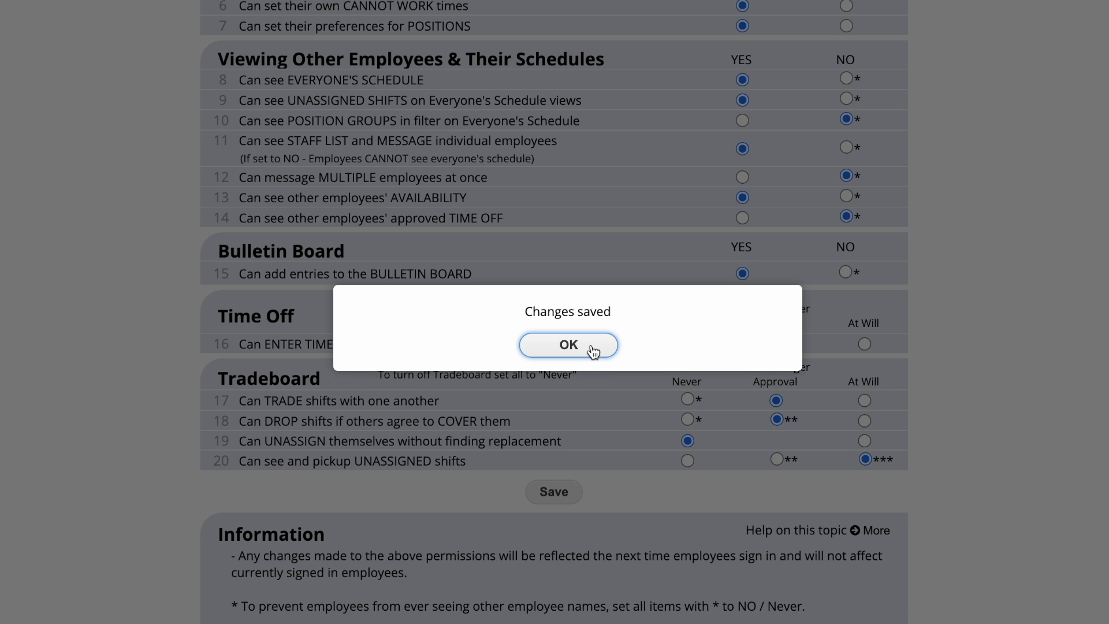
{"action": "left_click", "coordinate": [592, 350]}
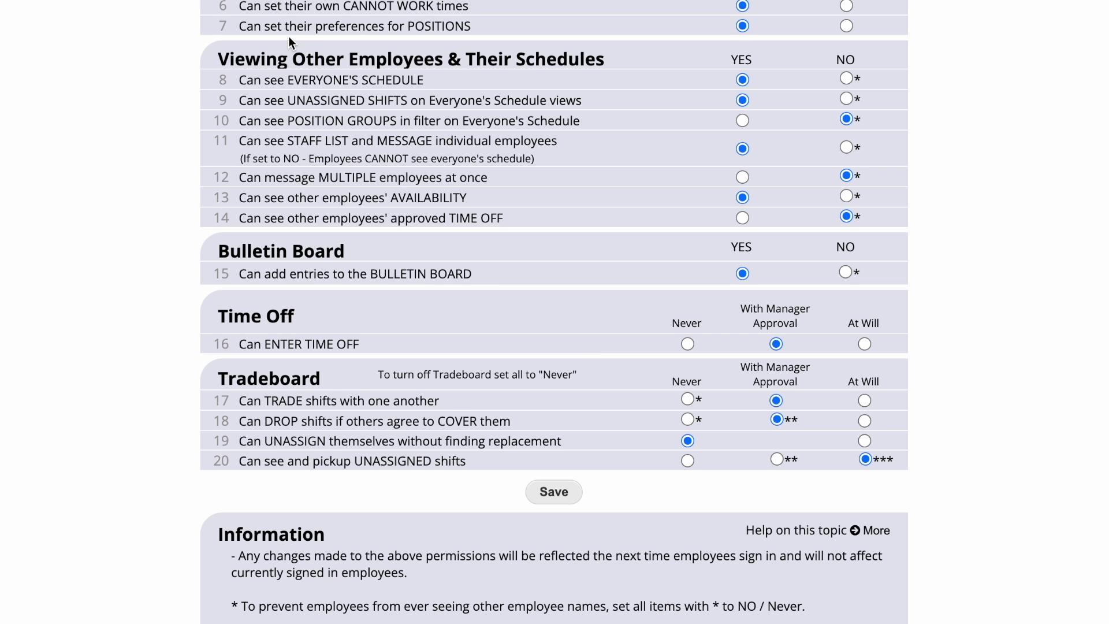
{"action": "scroll", "coordinate": [282, 32], "scroll_direction": "up", "scroll_amount": 7}
Step: From By Employee (Drag/Drop), publish all positions for the week of Apr 18, 2022
{"action": "mouse_move", "coordinate": [134, 33]}
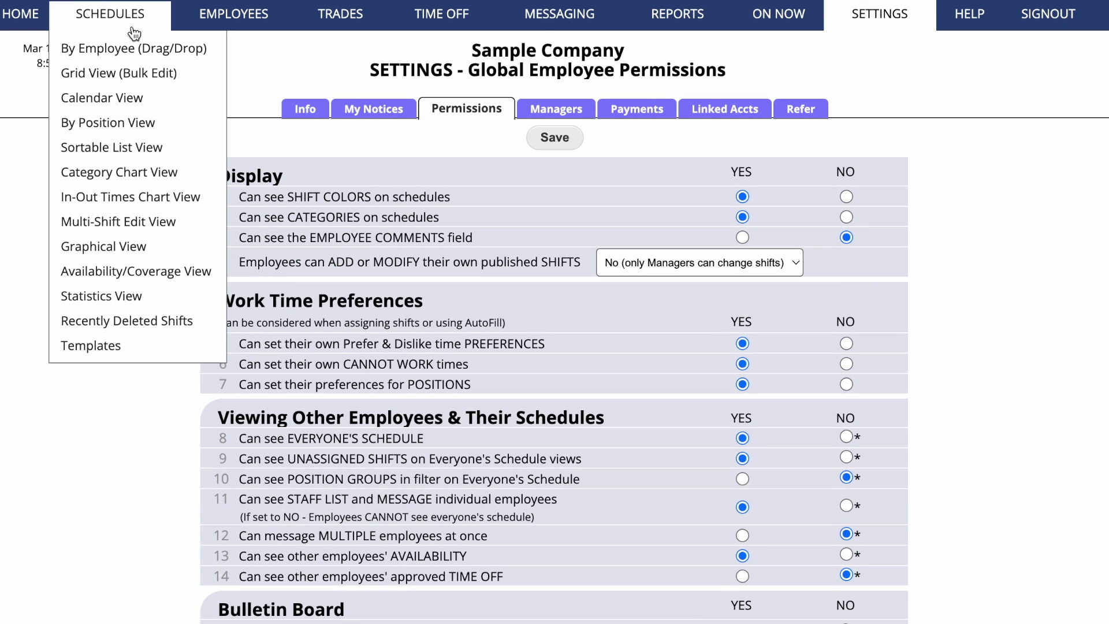
{"action": "left_click", "coordinate": [134, 51]}
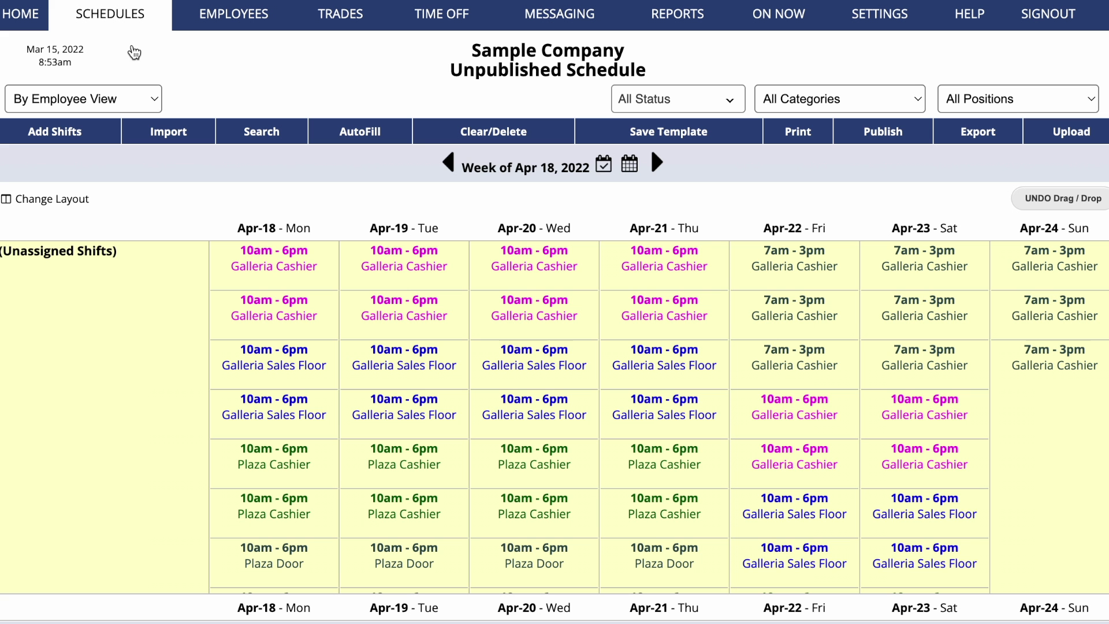
{"action": "left_click", "coordinate": [866, 132]}
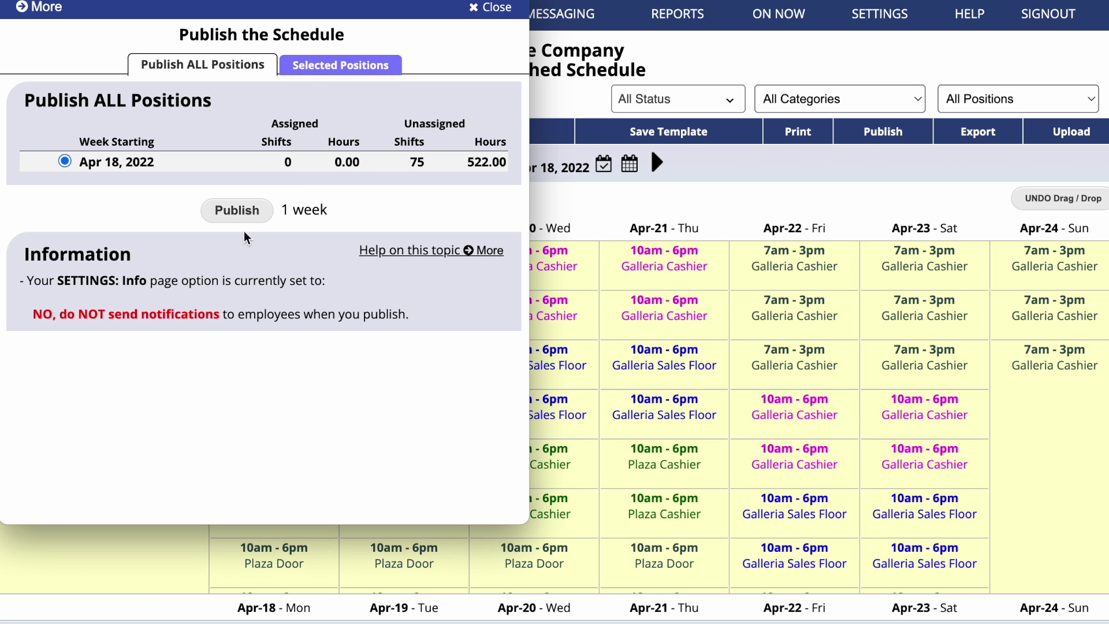
{"action": "left_click", "coordinate": [243, 214]}
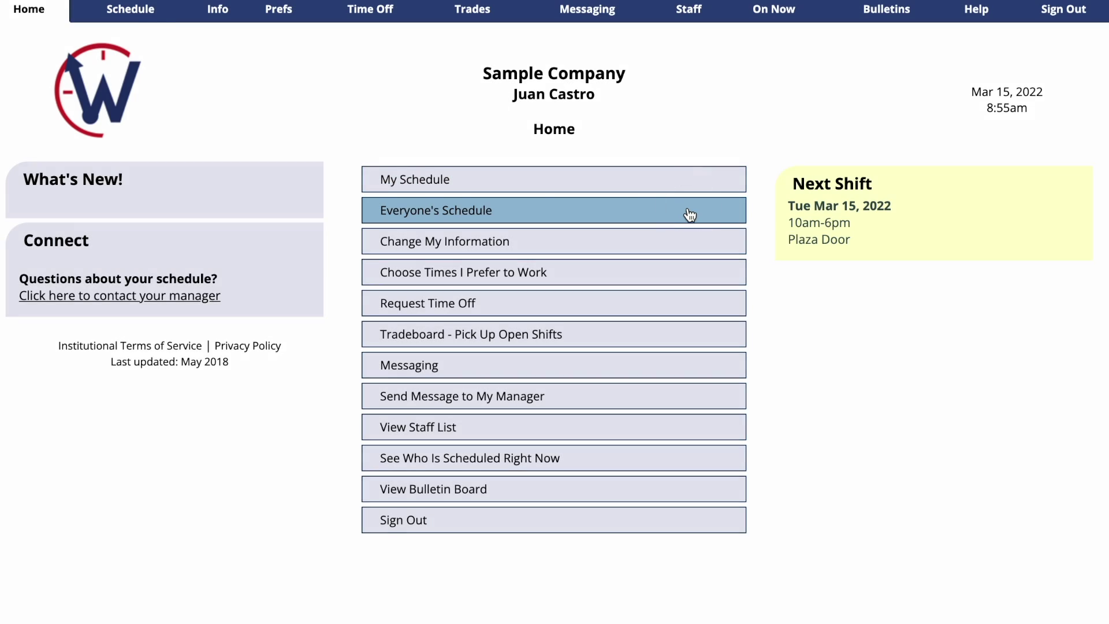
Step: On Everyone's Schedule, request and confirm the Wed Apr 20 Plaza Cashier open shift
{"action": "left_click", "coordinate": [690, 215]}
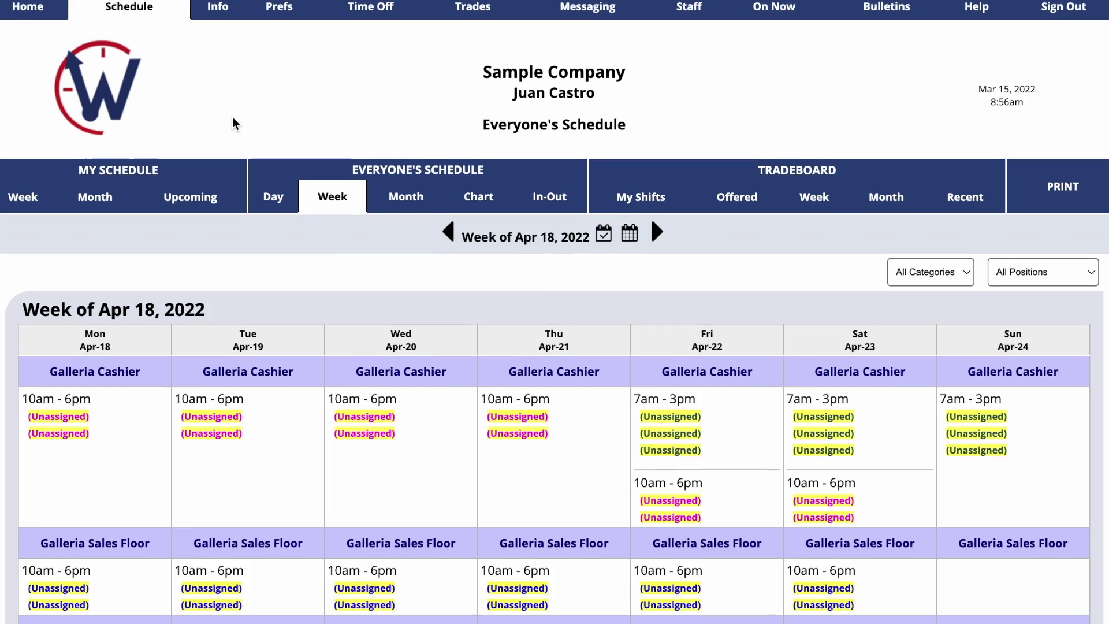
{"action": "scroll", "coordinate": [234, 122], "scroll_direction": "down", "scroll_amount": 3}
{"action": "scroll", "coordinate": [232, 122], "scroll_direction": "down", "scroll_amount": 3}
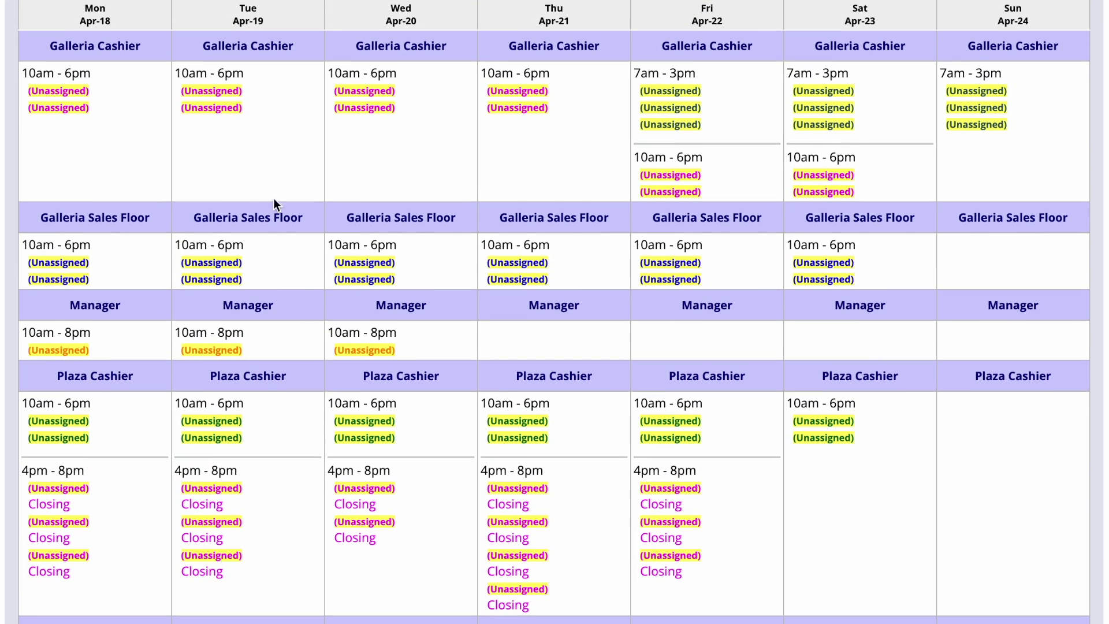
{"action": "left_click", "coordinate": [343, 437]}
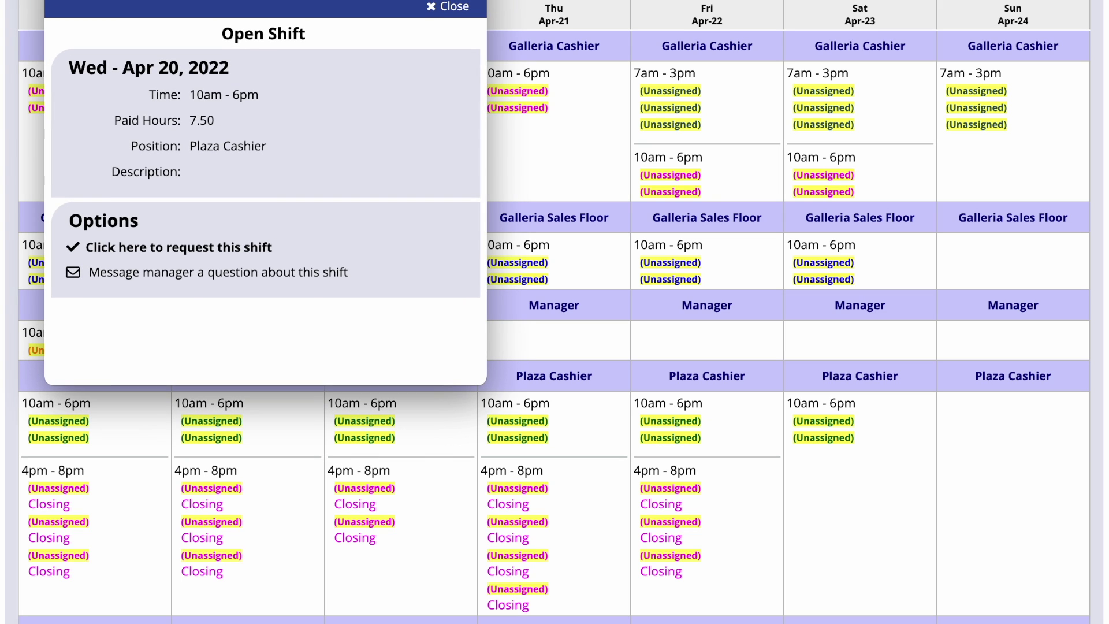
{"action": "left_click", "coordinate": [199, 249]}
{"action": "left_click", "coordinate": [214, 224]}
{"action": "left_click", "coordinate": [260, 206]}
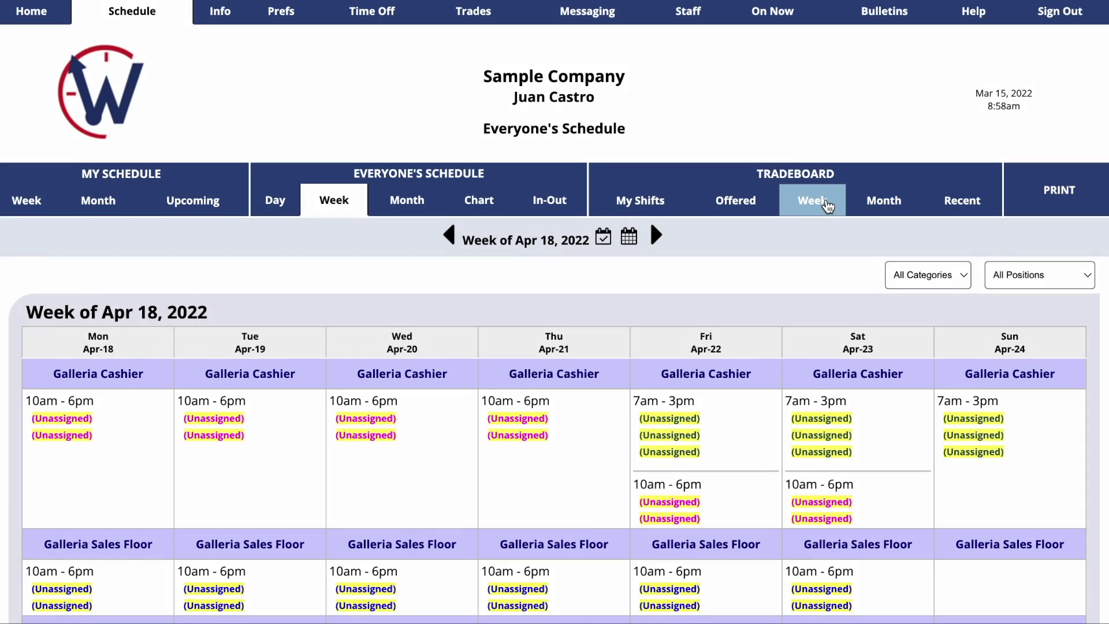
Step: On the weekly Tradeboard, request and confirm the Fri Apr 22 10am–6pm Plaza Cashier shift
{"action": "left_click", "coordinate": [826, 205]}
{"action": "scroll", "coordinate": [719, 407], "scroll_direction": "down", "scroll_amount": 4}
{"action": "scroll", "coordinate": [720, 408], "scroll_direction": "down", "scroll_amount": 9}
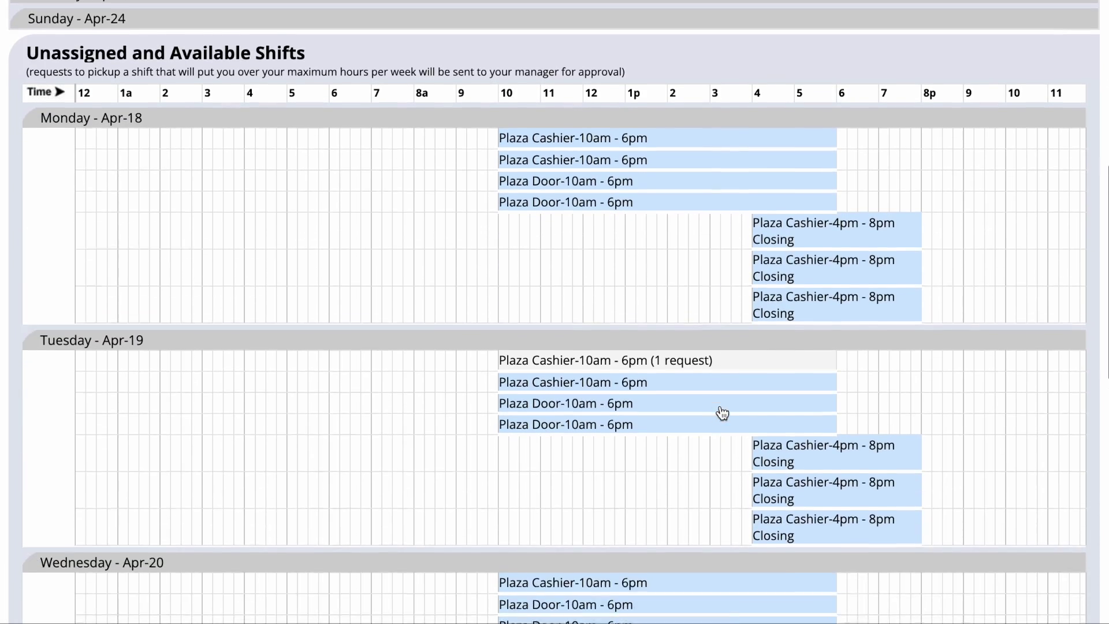
{"action": "scroll", "coordinate": [722, 412], "scroll_direction": "down", "scroll_amount": 5}
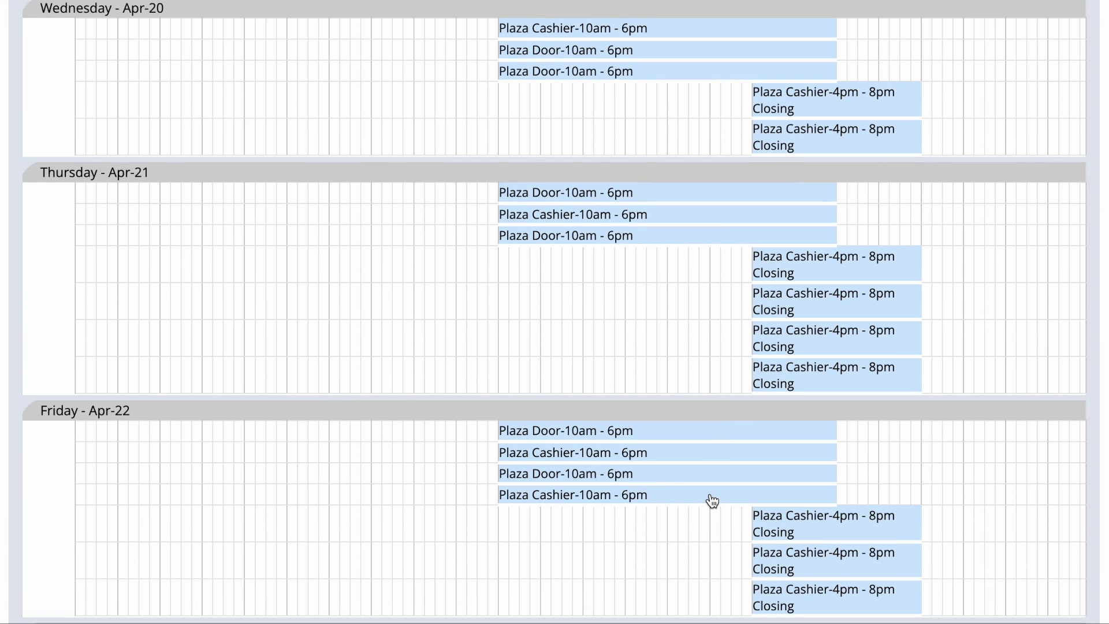
{"action": "left_click", "coordinate": [712, 497]}
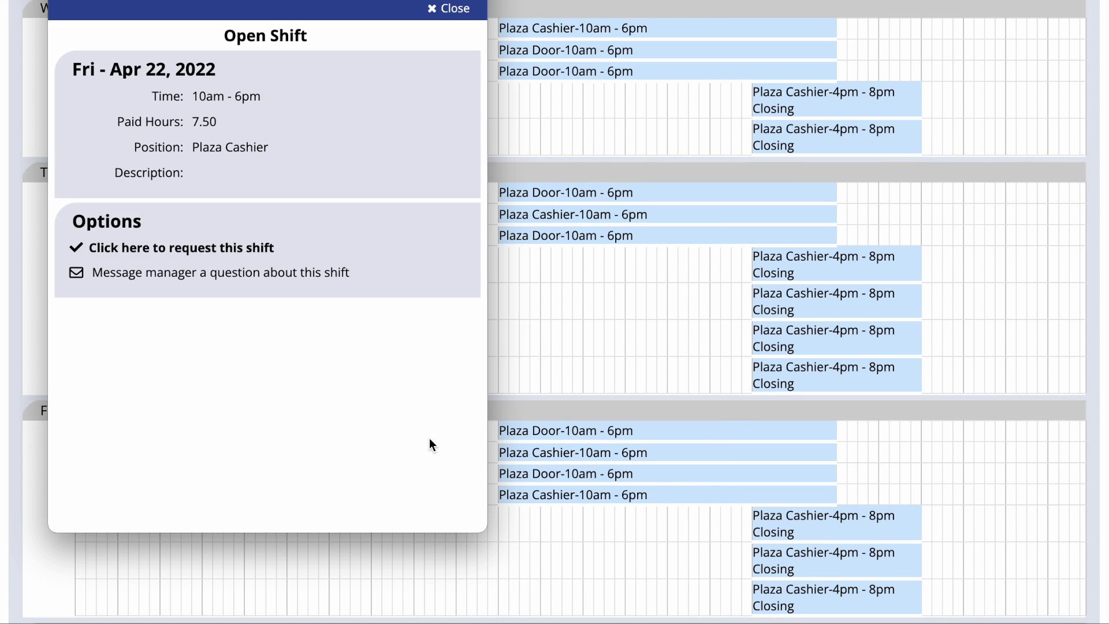
{"action": "left_click", "coordinate": [259, 247]}
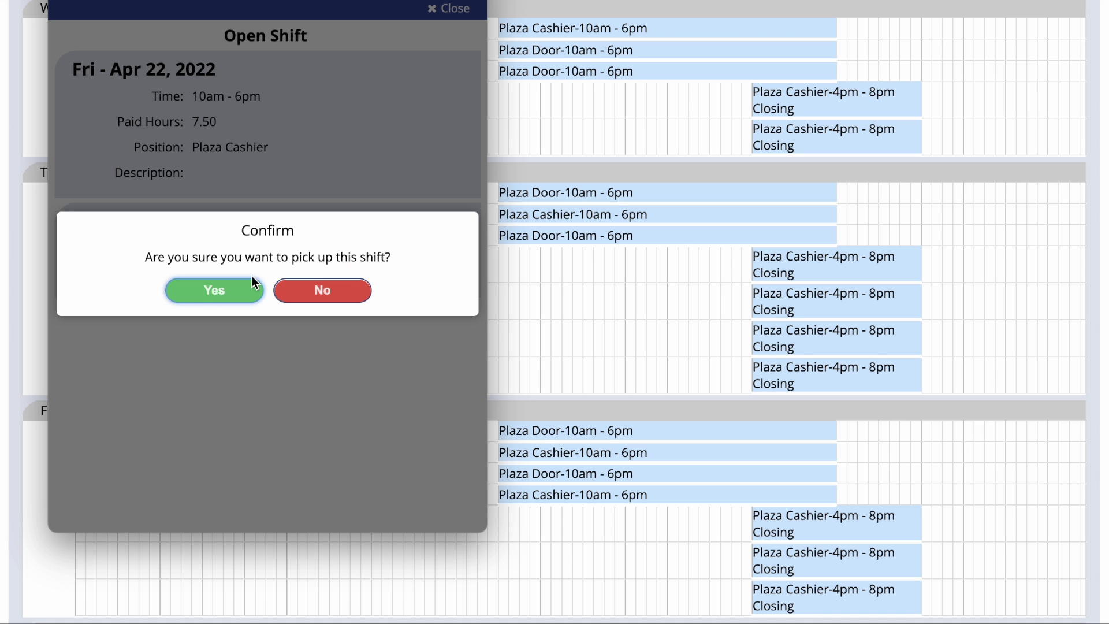
{"action": "left_click", "coordinate": [248, 292]}
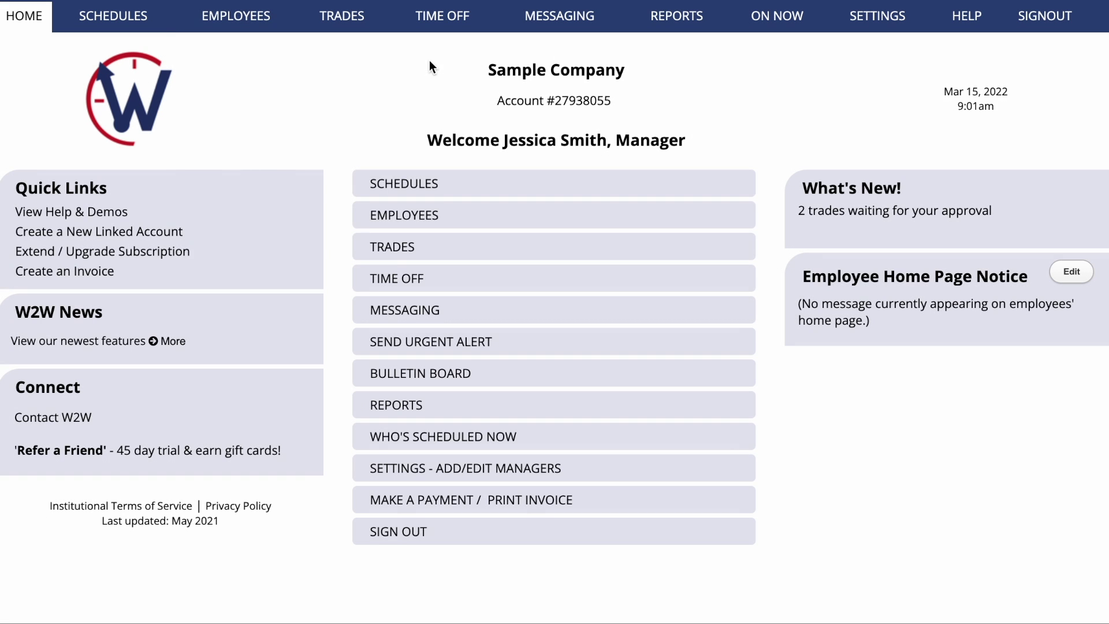
Step: In the Positions Grid, give three employees Plaza Store Floor, one also Plaza Door, and save
{"action": "mouse_move", "coordinate": [236, 15]}
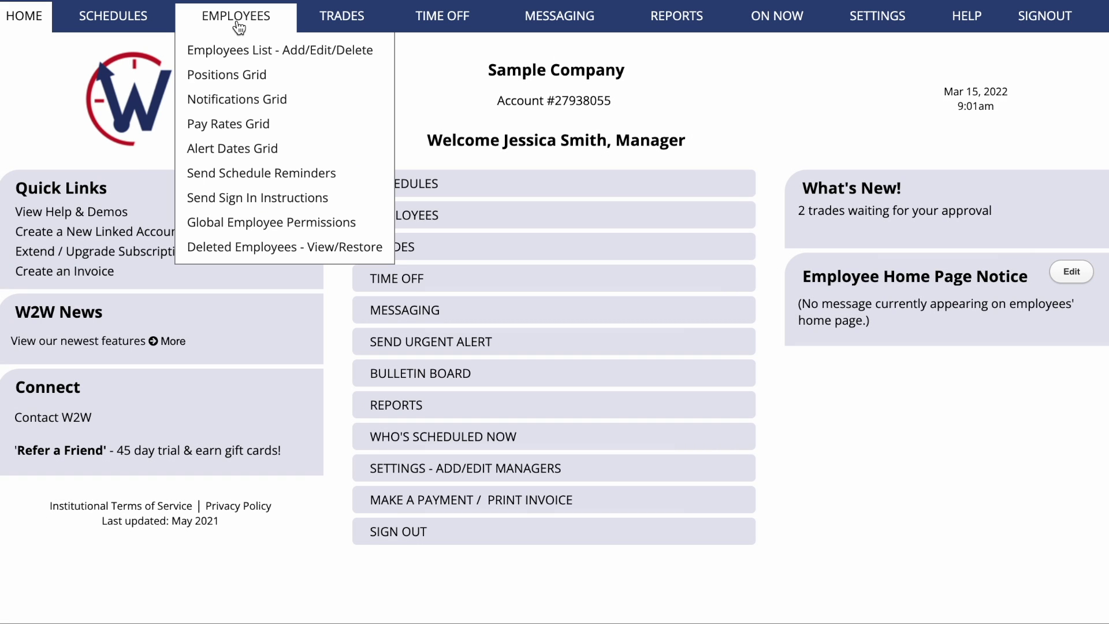
{"action": "left_click", "coordinate": [239, 79]}
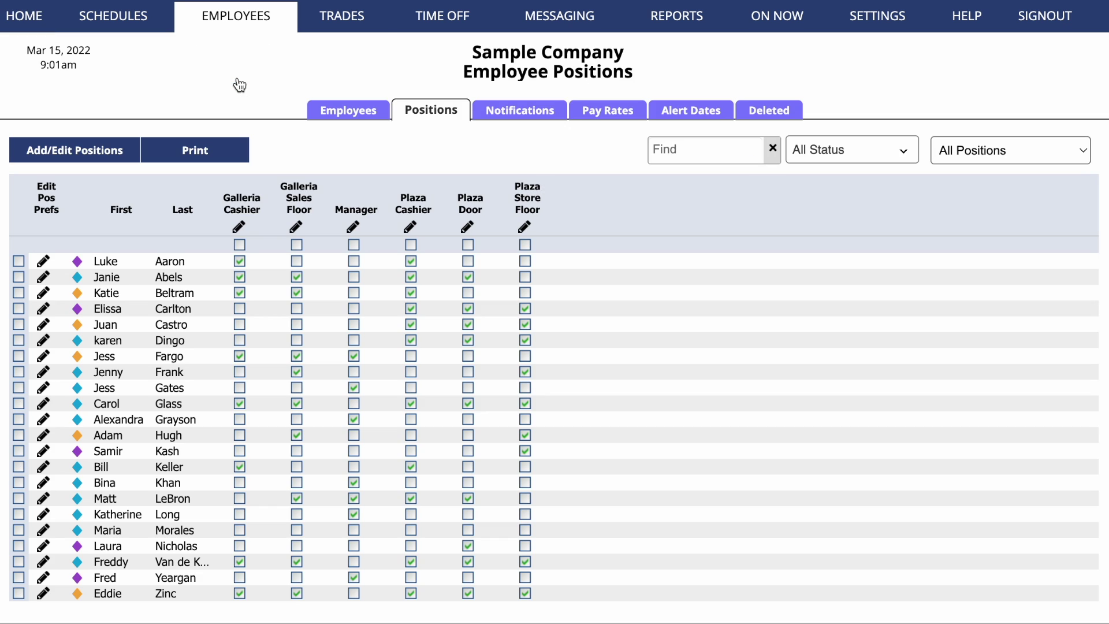
{"action": "scroll", "coordinate": [239, 85], "scroll_direction": "down", "scroll_amount": 1}
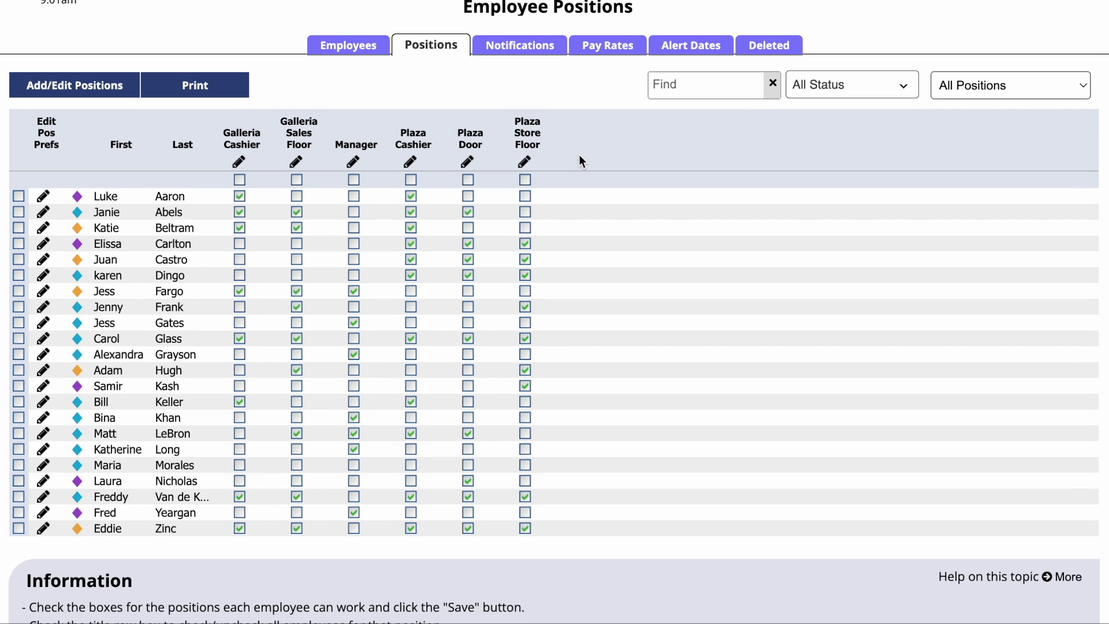
{"action": "left_click", "coordinate": [525, 195]}
{"action": "left_click", "coordinate": [525, 211]}
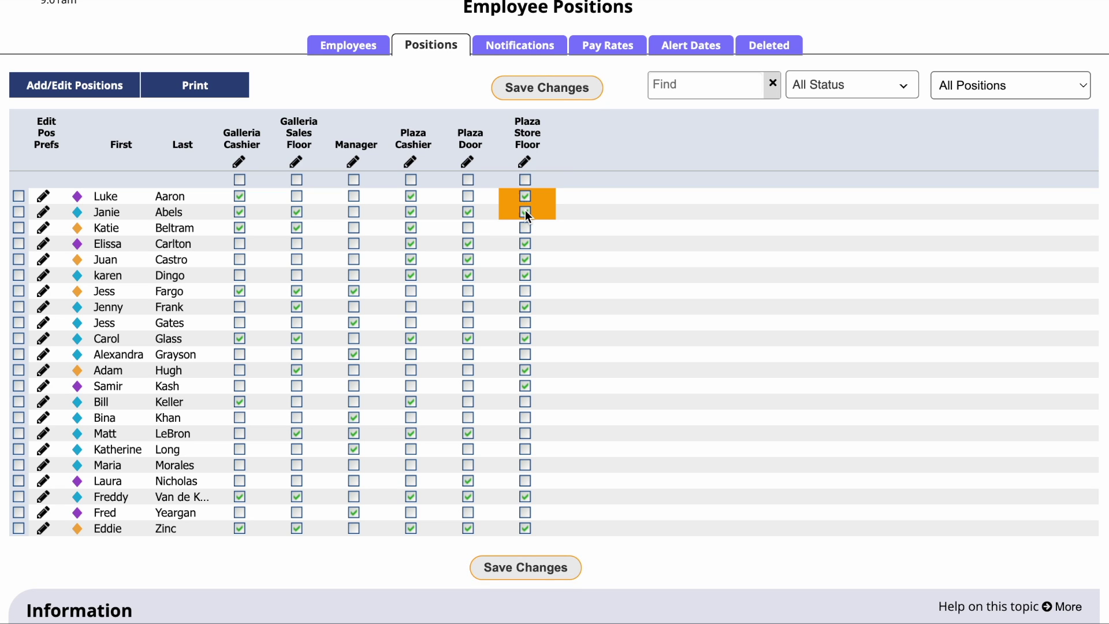
{"action": "left_click", "coordinate": [469, 196]}
{"action": "left_click", "coordinate": [526, 401]}
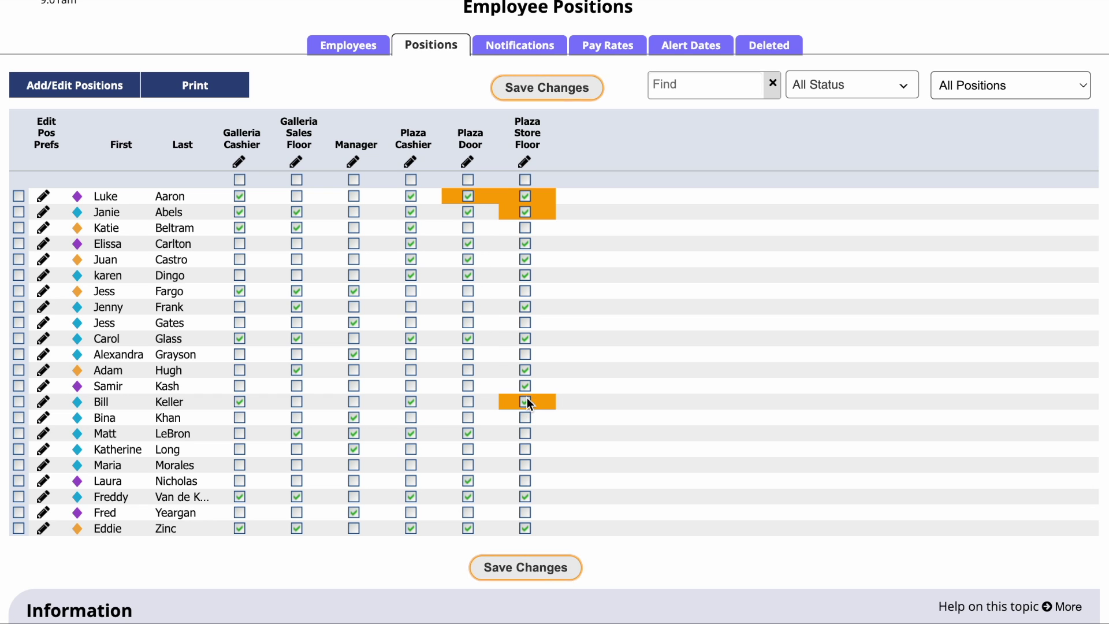
{"action": "left_click", "coordinate": [538, 88]}
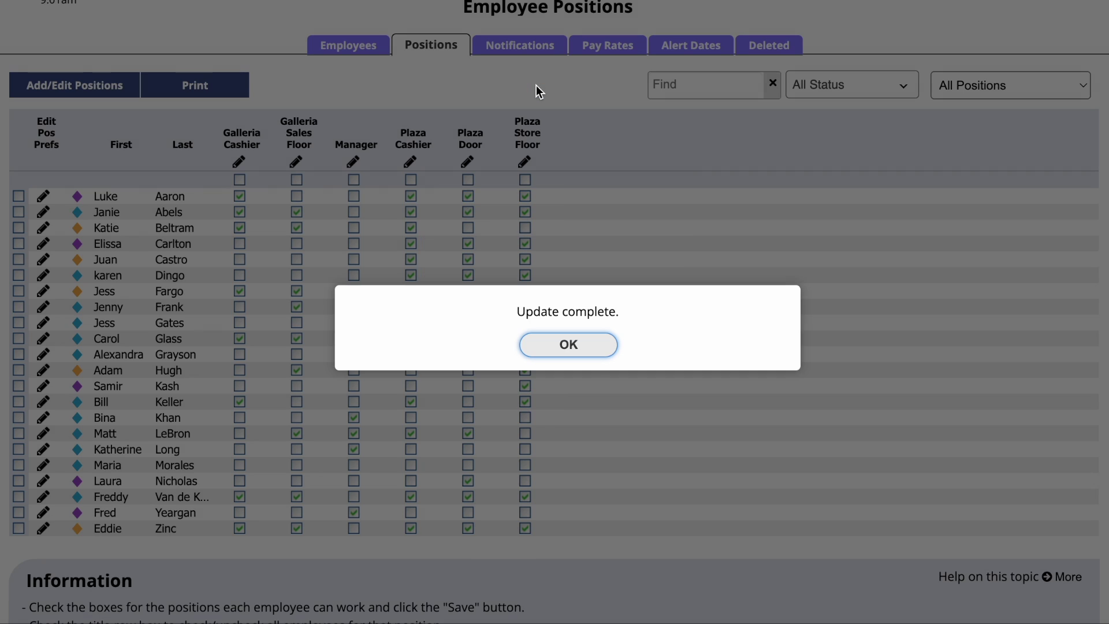
{"action": "left_click", "coordinate": [590, 351]}
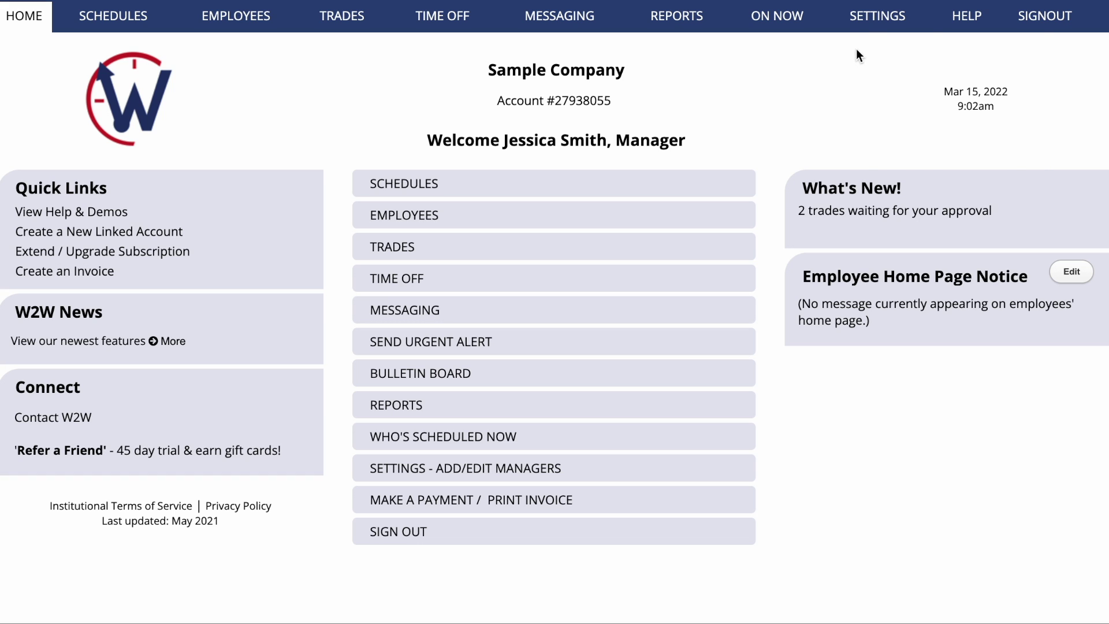
Step: Set the published-shifts permission to 'Add and Edit Own Shifts' and save it
{"action": "mouse_move", "coordinate": [869, 30]}
{"action": "left_click", "coordinate": [875, 98]}
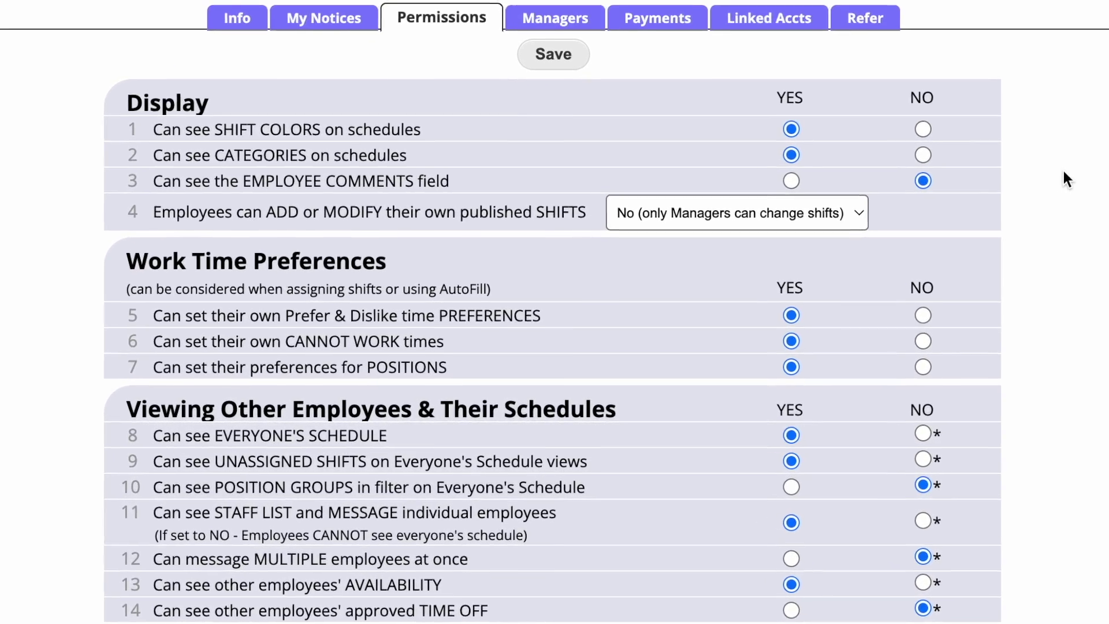
{"action": "left_click", "coordinate": [844, 220]}
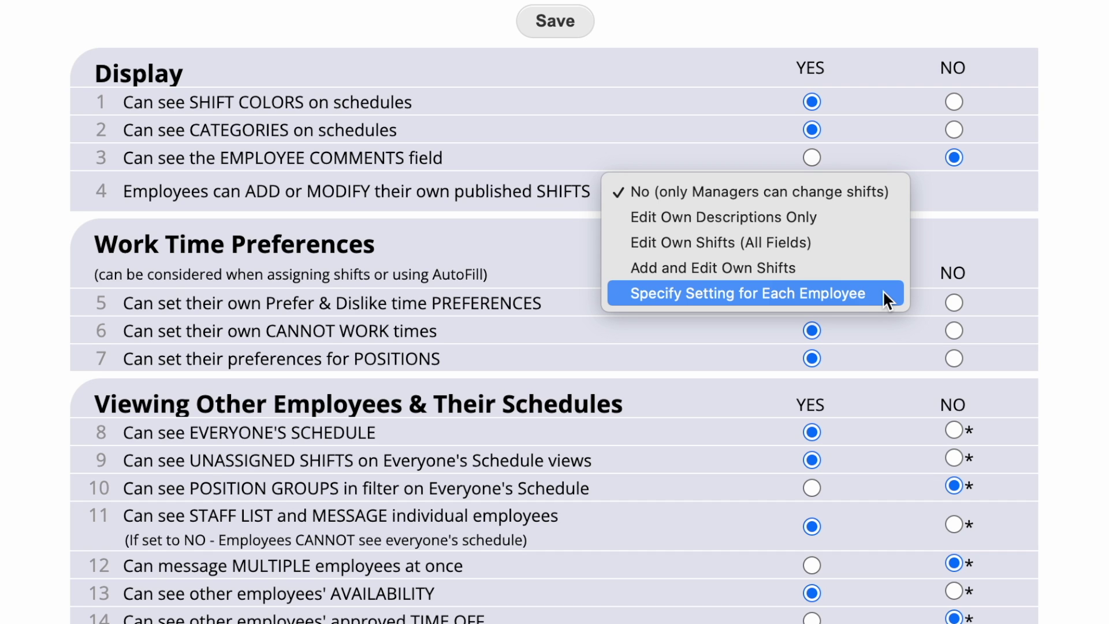
{"action": "left_click", "coordinate": [884, 267]}
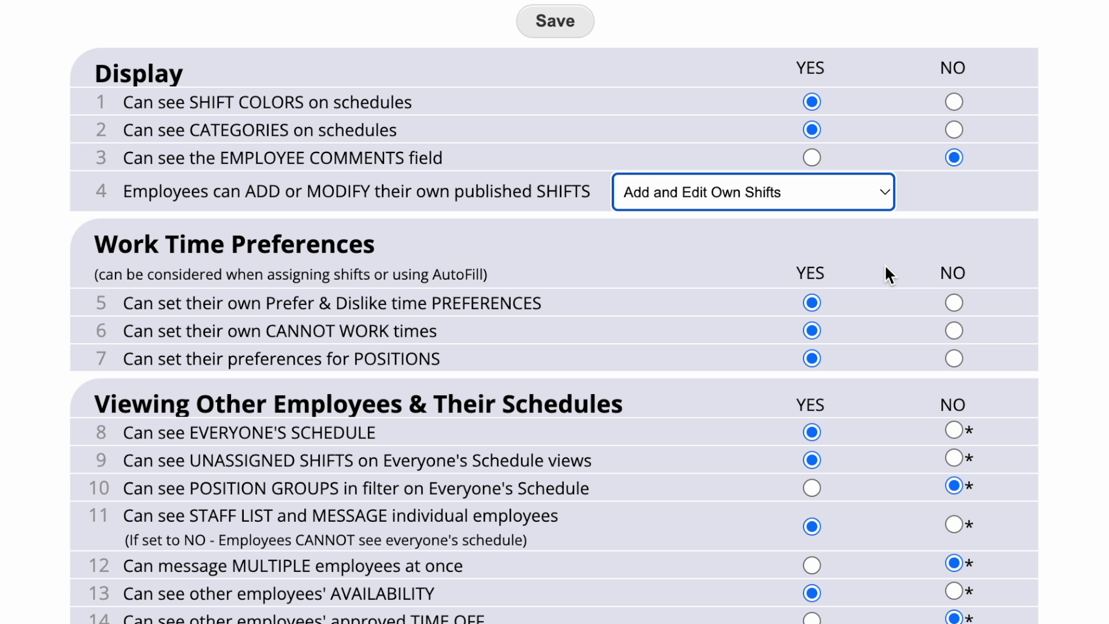
{"action": "left_click", "coordinate": [565, 33]}
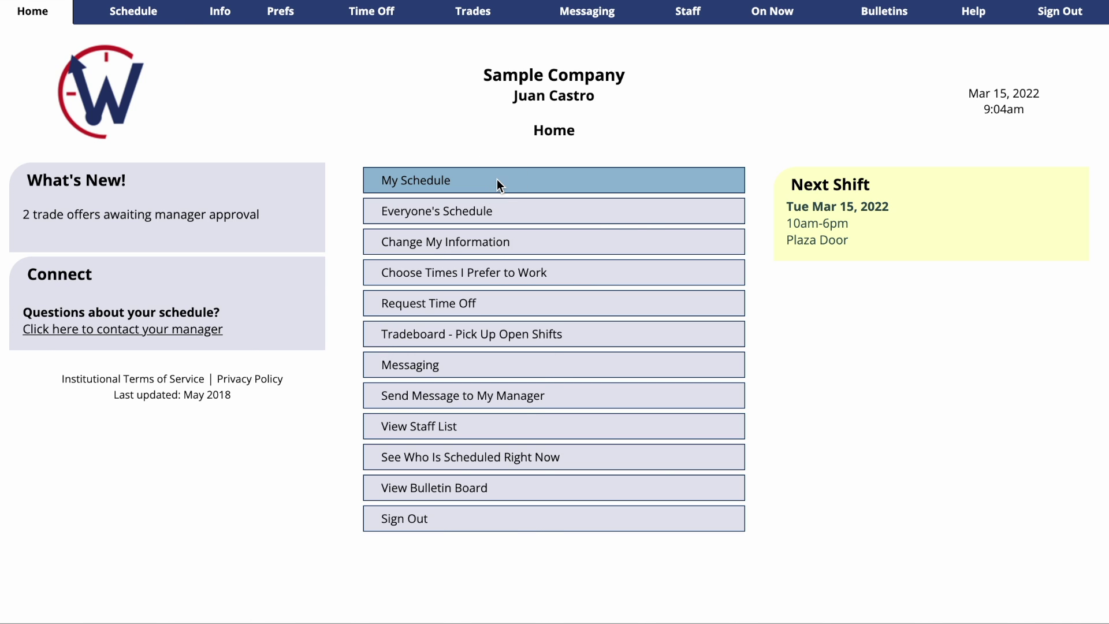
Step: From My Schedule, start a Plaza Cashier shift running 8a to 8p
{"action": "left_click", "coordinate": [497, 184]}
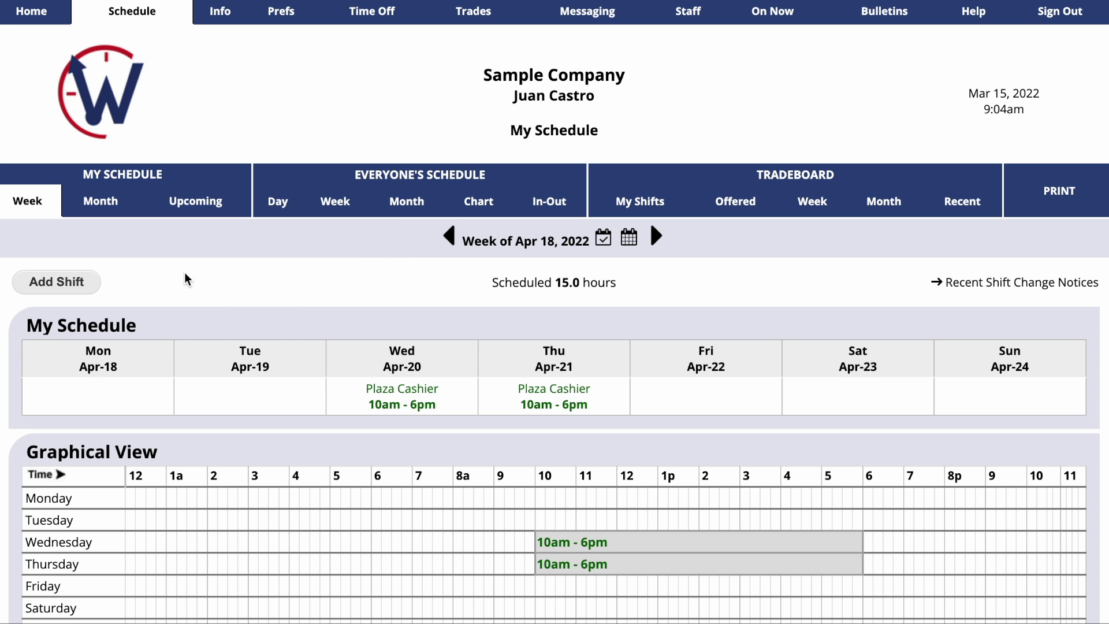
{"action": "left_click", "coordinate": [83, 288]}
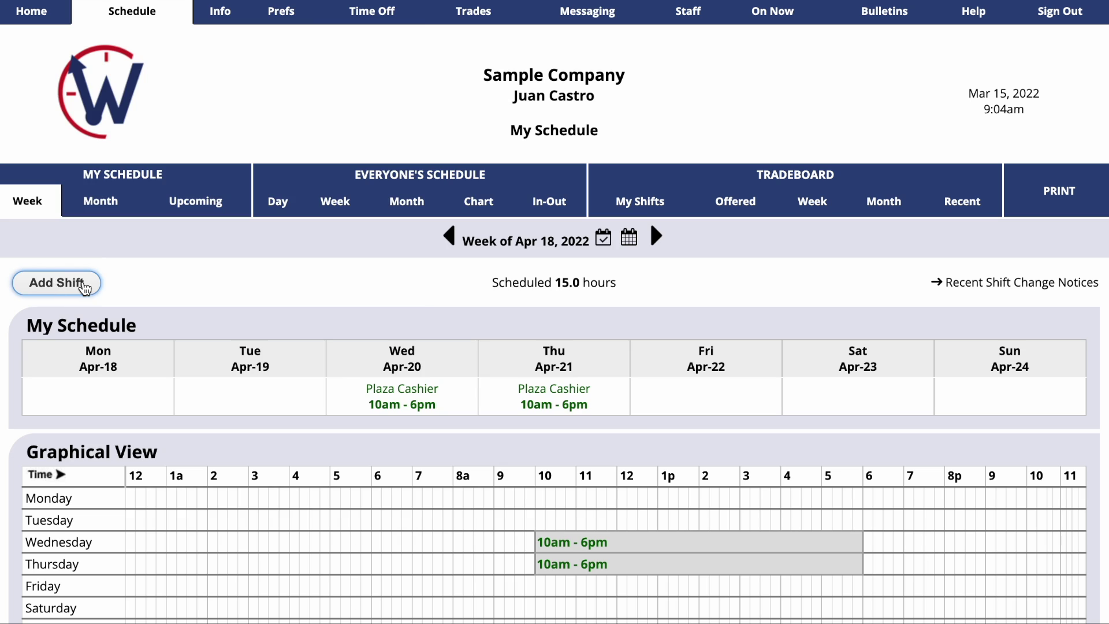
{"action": "left_click", "coordinate": [381, 129]}
{"action": "left_click", "coordinate": [387, 151]}
{"action": "left_click", "coordinate": [353, 161]}
{"action": "type", "text": "8a"}
{"action": "key", "text": "Tab"}
{"action": "type", "text": "8p"}
Step: Make it red, describe it 'I will come in on Monday', and add it on Mon Apr-18
{"action": "scroll", "coordinate": [302, 317], "scroll_direction": "down", "scroll_amount": 1}
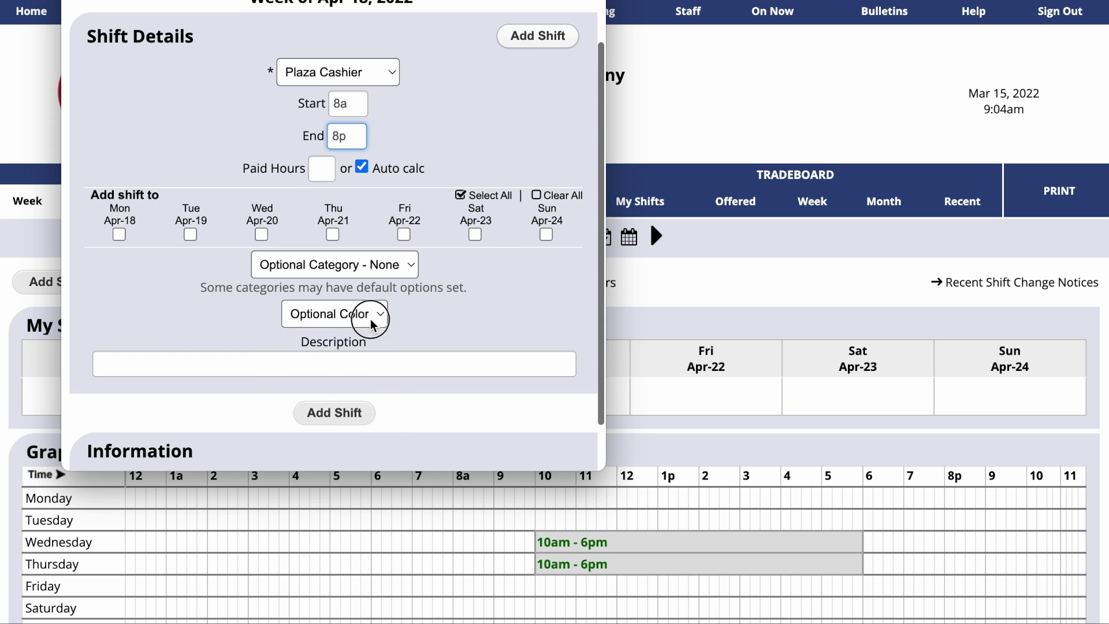
{"action": "left_click", "coordinate": [302, 317]}
{"action": "left_click", "coordinate": [358, 516]}
{"action": "left_click", "coordinate": [366, 364]}
{"action": "type", "text": "I will come in on Monday"}
{"action": "left_click", "coordinate": [119, 234]}
{"action": "left_click", "coordinate": [336, 414]}
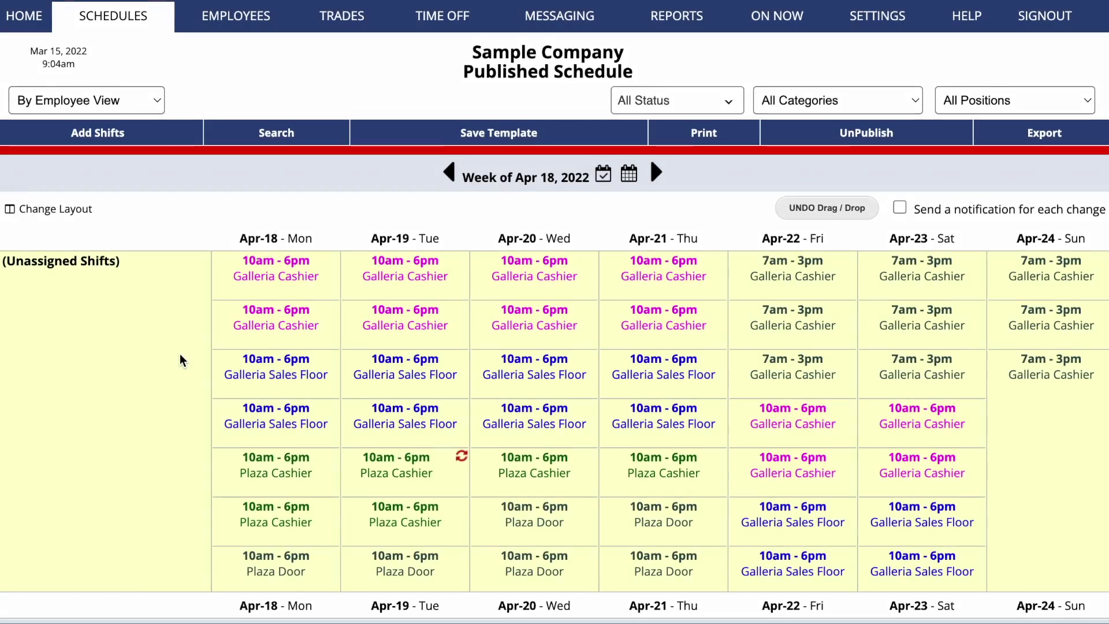
{"action": "scroll", "coordinate": [180, 354], "scroll_direction": "down", "scroll_amount": 12}
{"action": "scroll", "coordinate": [179, 350], "scroll_direction": "down", "scroll_amount": 3}
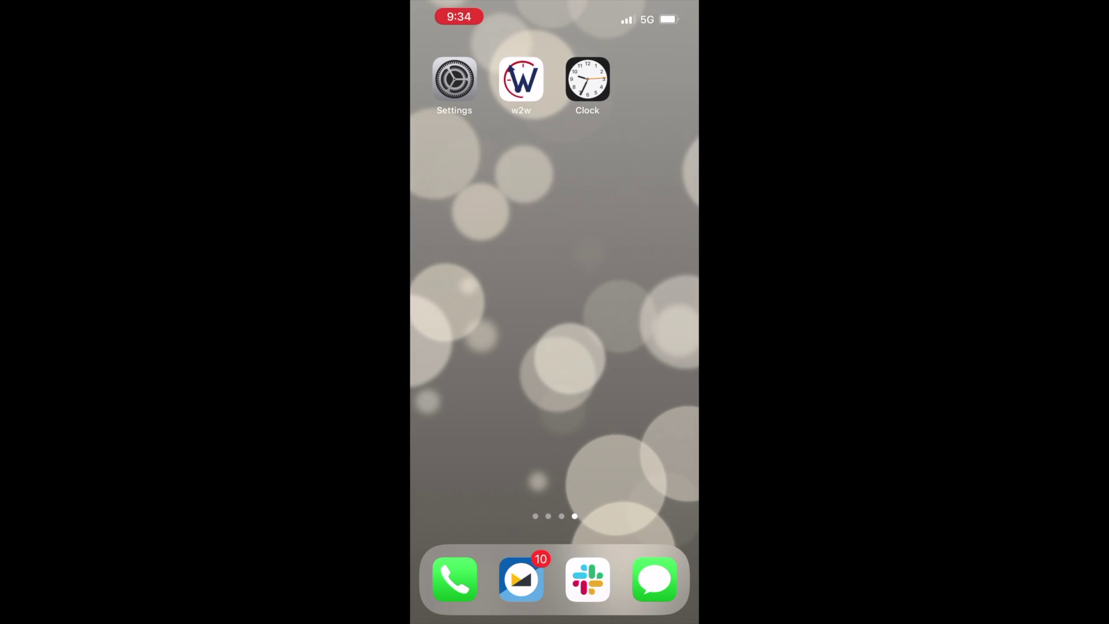
Step: In the w2w app's All Available Shifts, pick up Fri Apr 22's 4:00p Plaza Cashier shift
{"action": "left_click", "coordinate": [521, 79]}
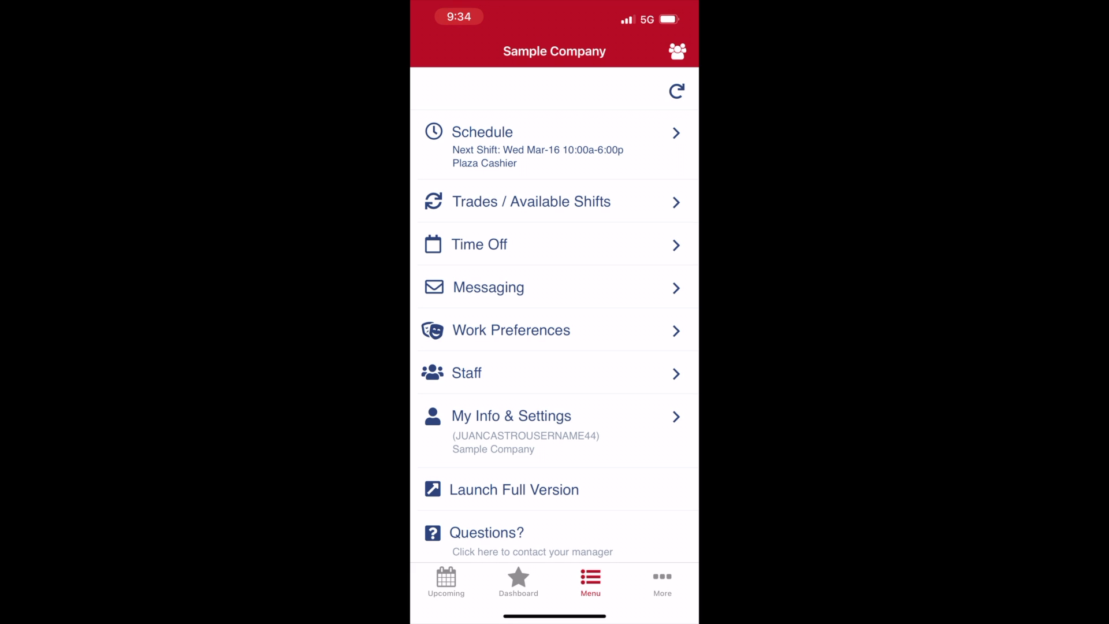
{"action": "left_click", "coordinate": [532, 201]}
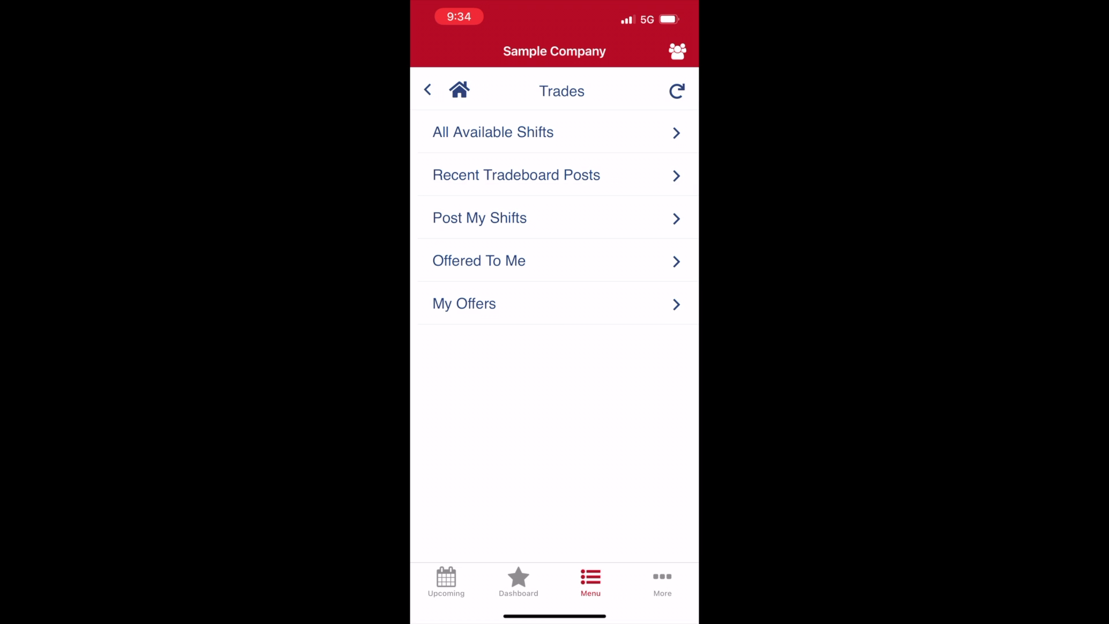
{"action": "left_click", "coordinate": [493, 132]}
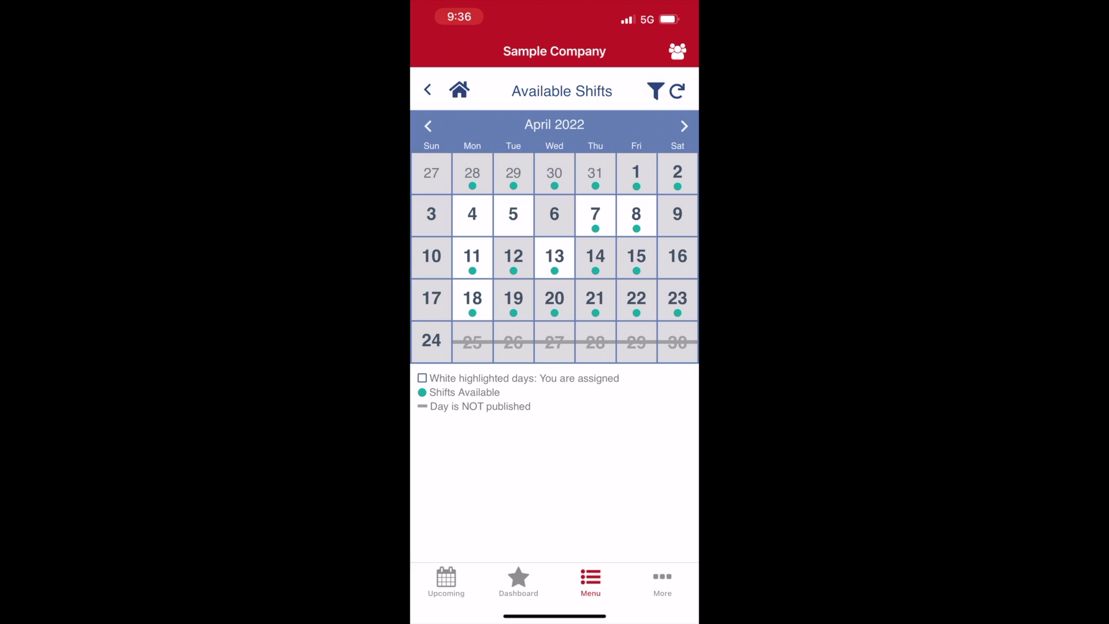
{"action": "left_click", "coordinate": [636, 298]}
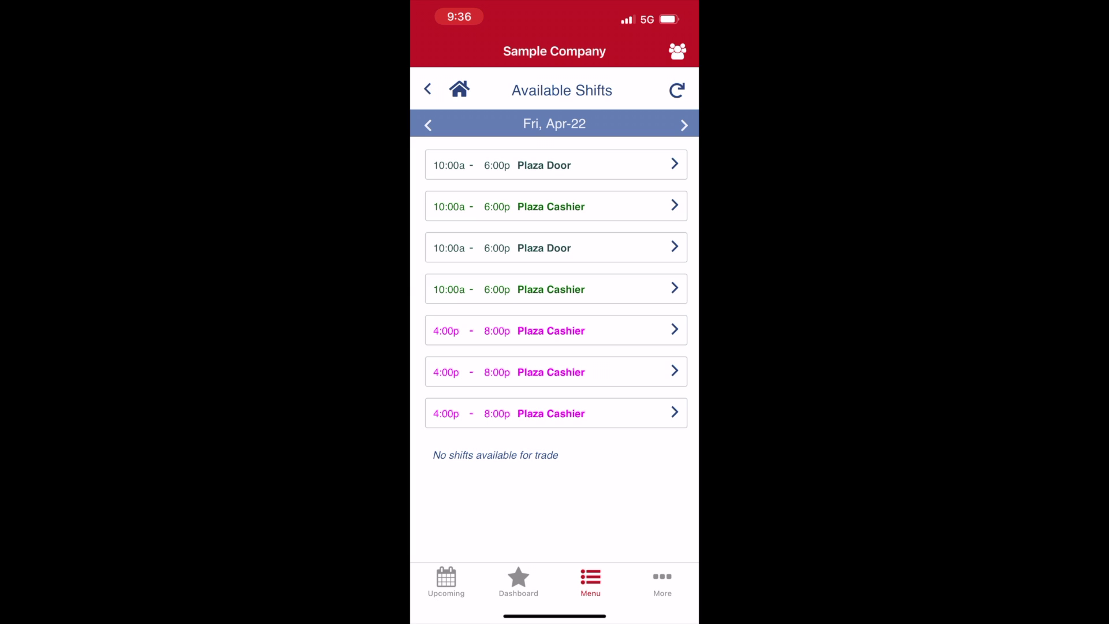
{"action": "left_click", "coordinate": [554, 330]}
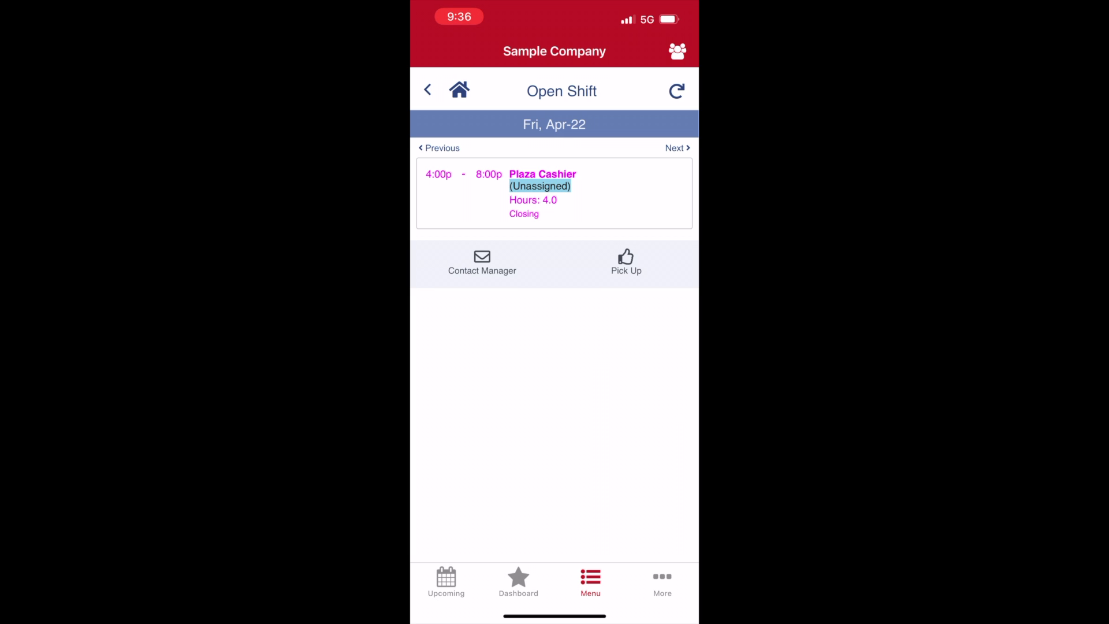
{"action": "left_click", "coordinate": [626, 261]}
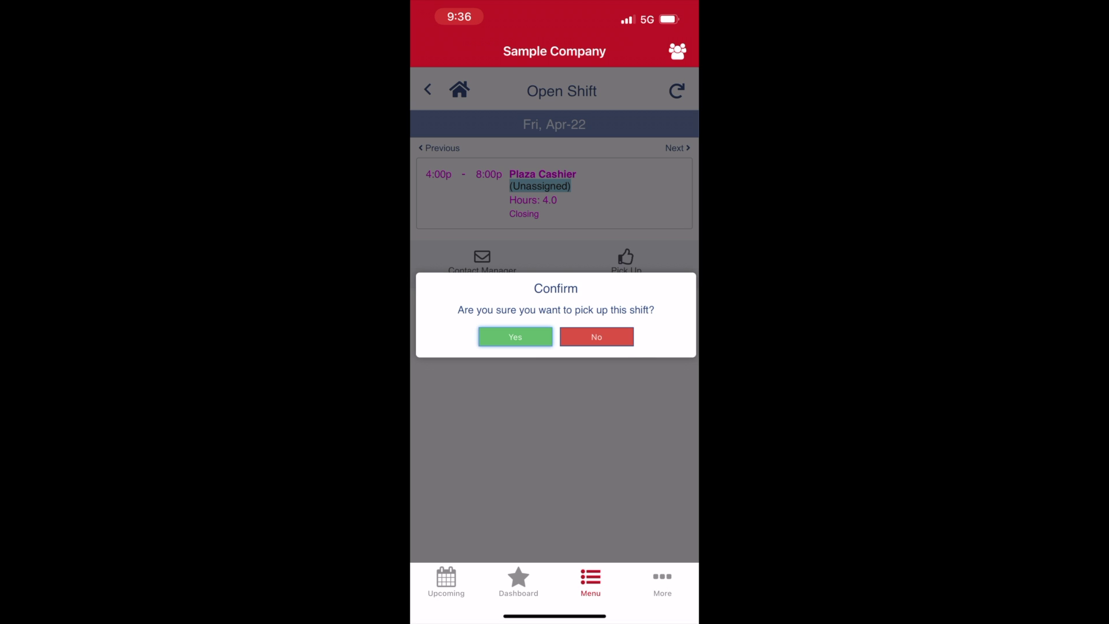
{"action": "left_click", "coordinate": [515, 337]}
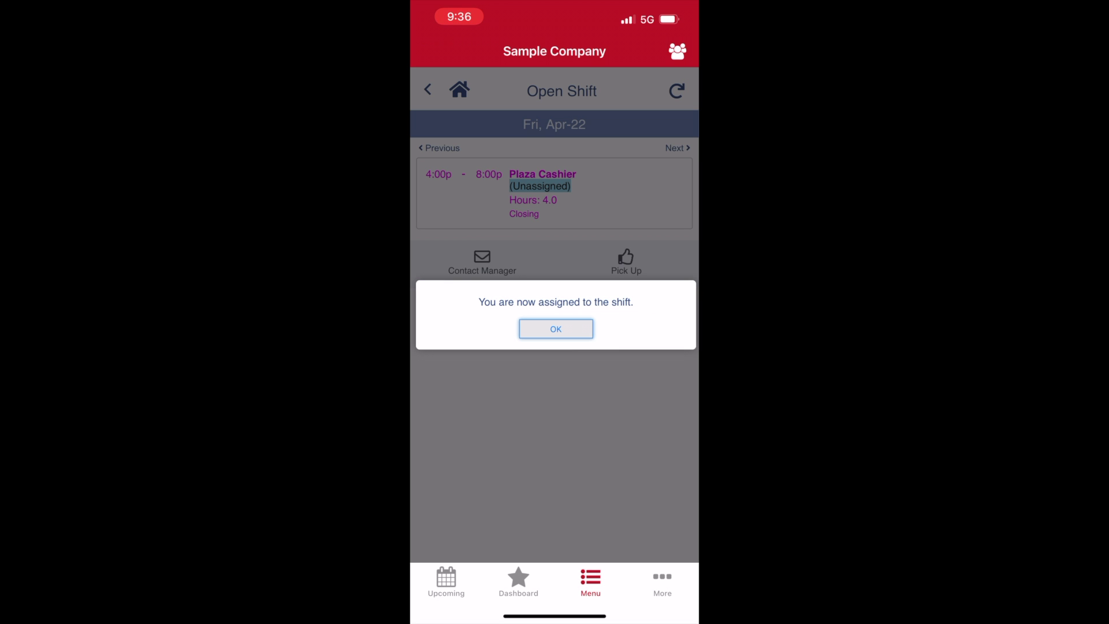
{"action": "left_click", "coordinate": [556, 328]}
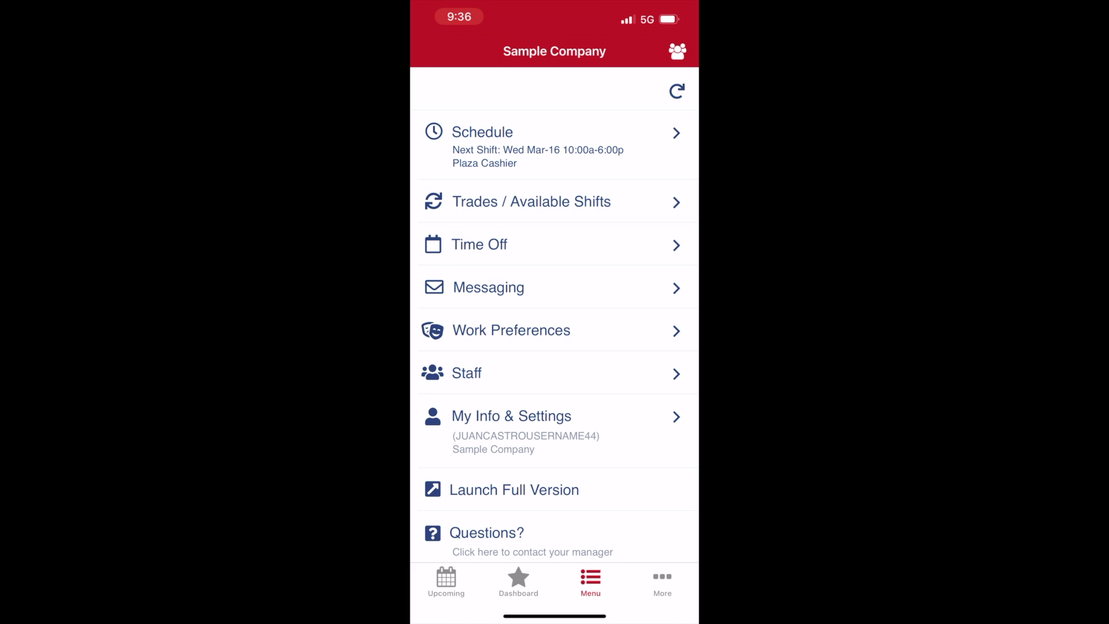
Step: Open Tuesday Apr 19 in My Weekly schedule and start adding a shift
{"action": "left_click", "coordinate": [520, 144]}
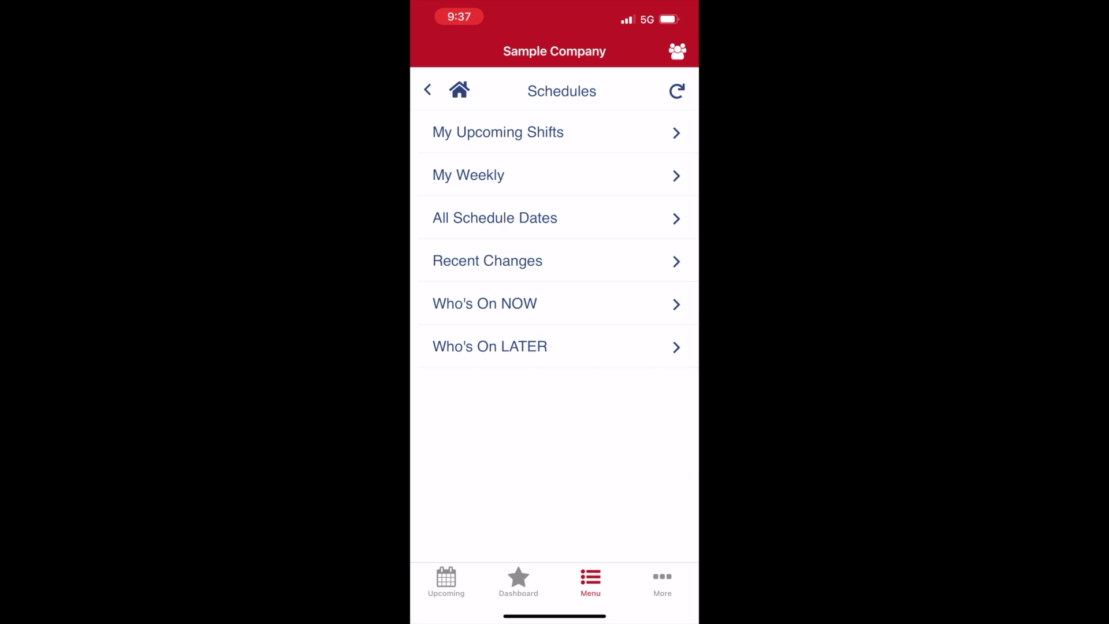
{"action": "left_click", "coordinate": [469, 175]}
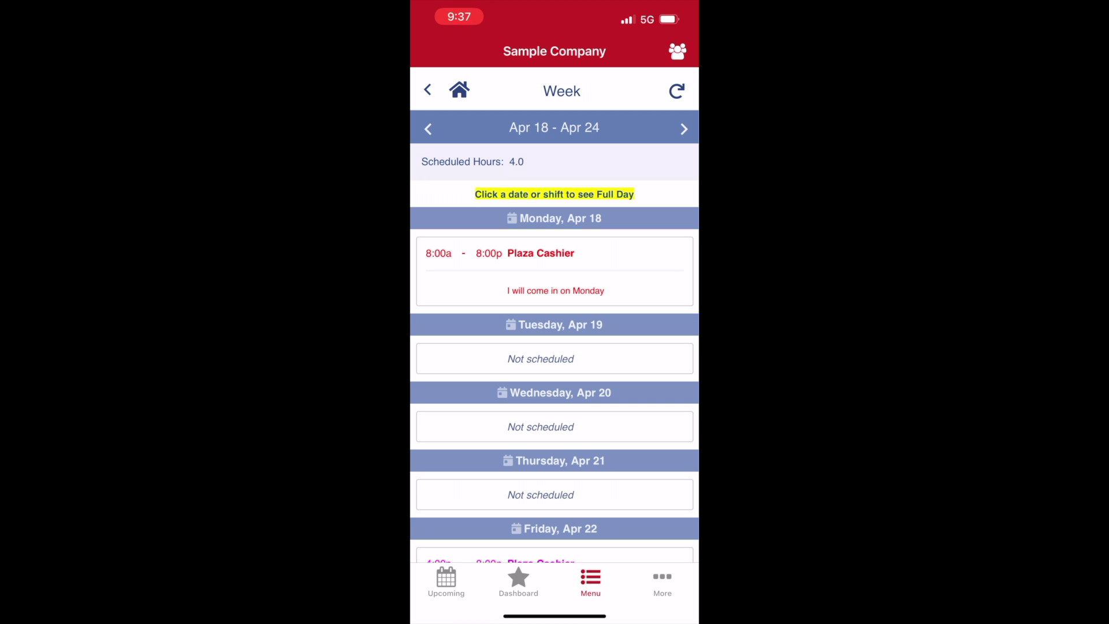
{"action": "left_click", "coordinate": [555, 325]}
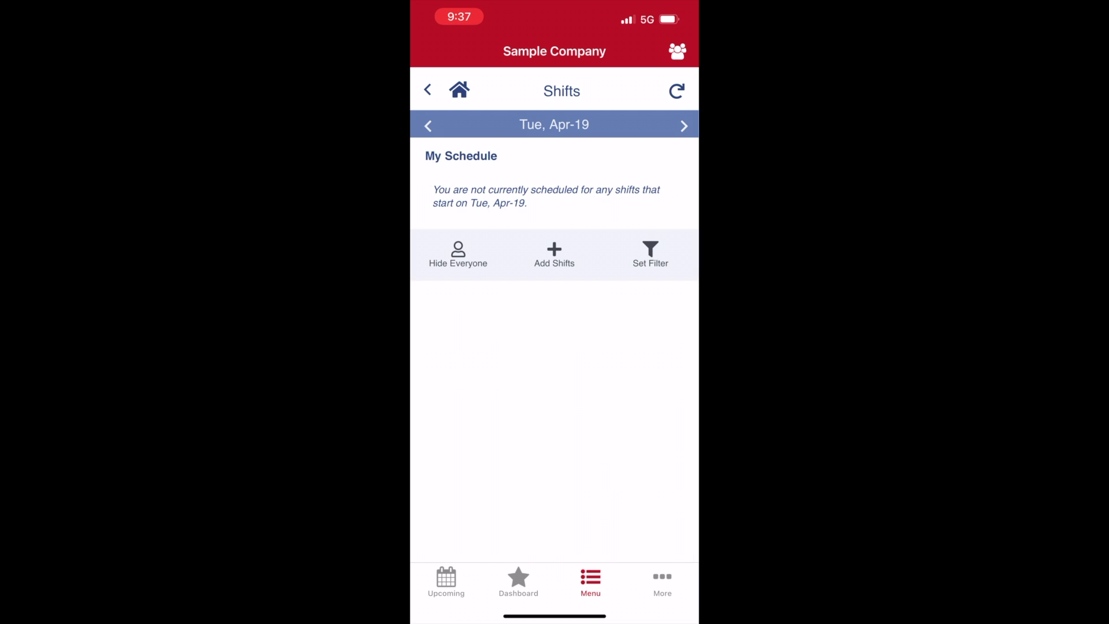
{"action": "left_click", "coordinate": [554, 254]}
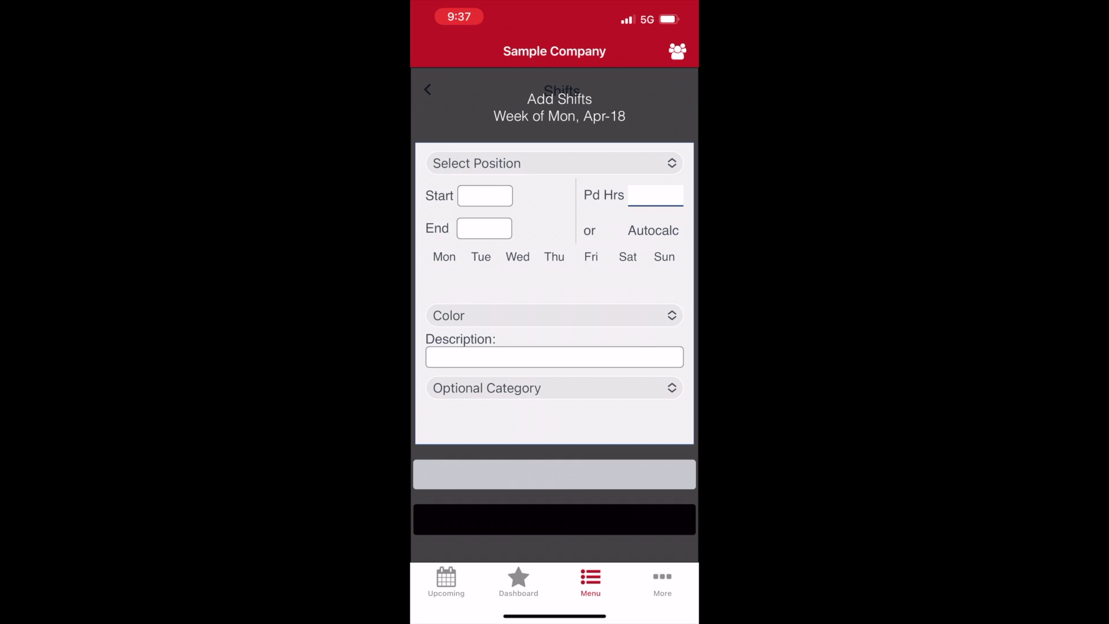
Step: Choose Plaza Door as the position and enter a start time of 10
{"action": "left_click", "coordinate": [554, 162]}
{"action": "left_click", "coordinate": [481, 256]}
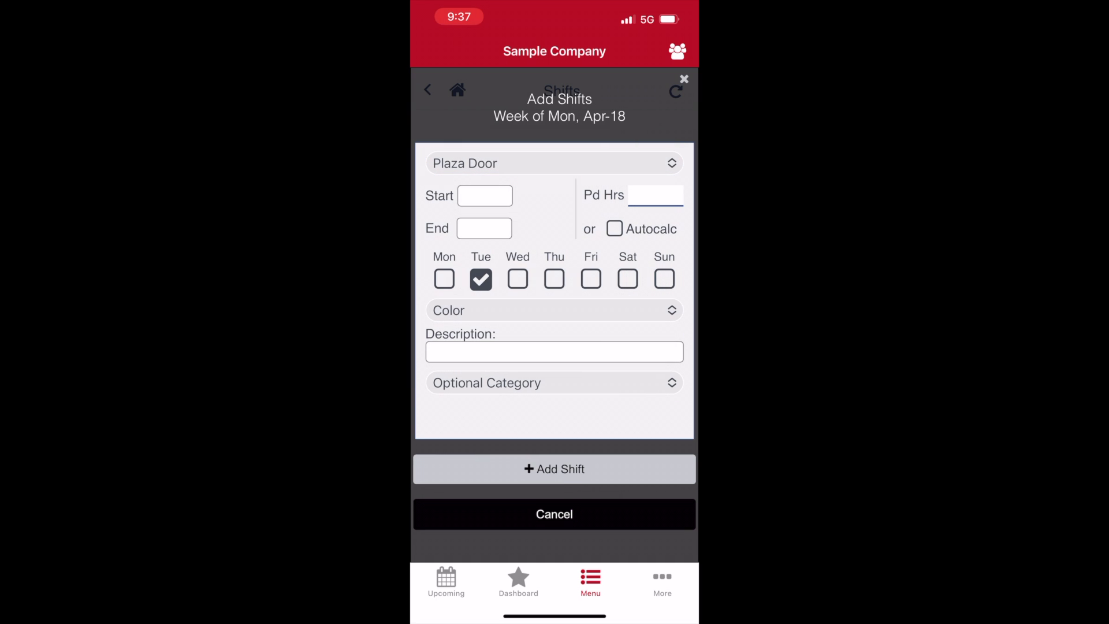
{"action": "left_click", "coordinate": [484, 196]}
{"action": "left_click", "coordinate": [428, 550]}
{"action": "type", "text": "10"}
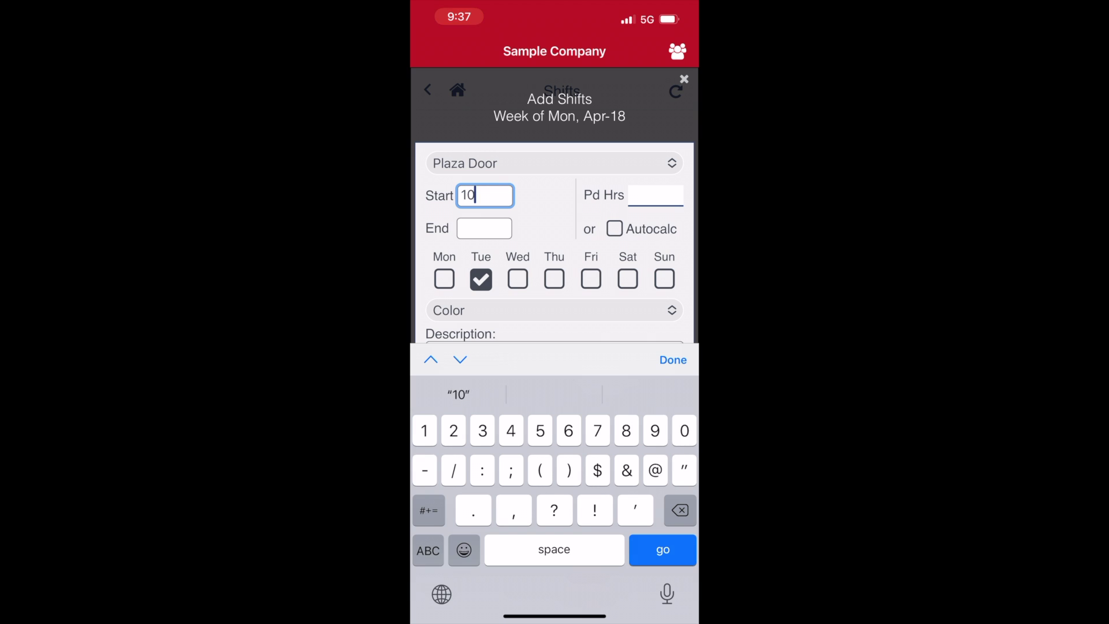